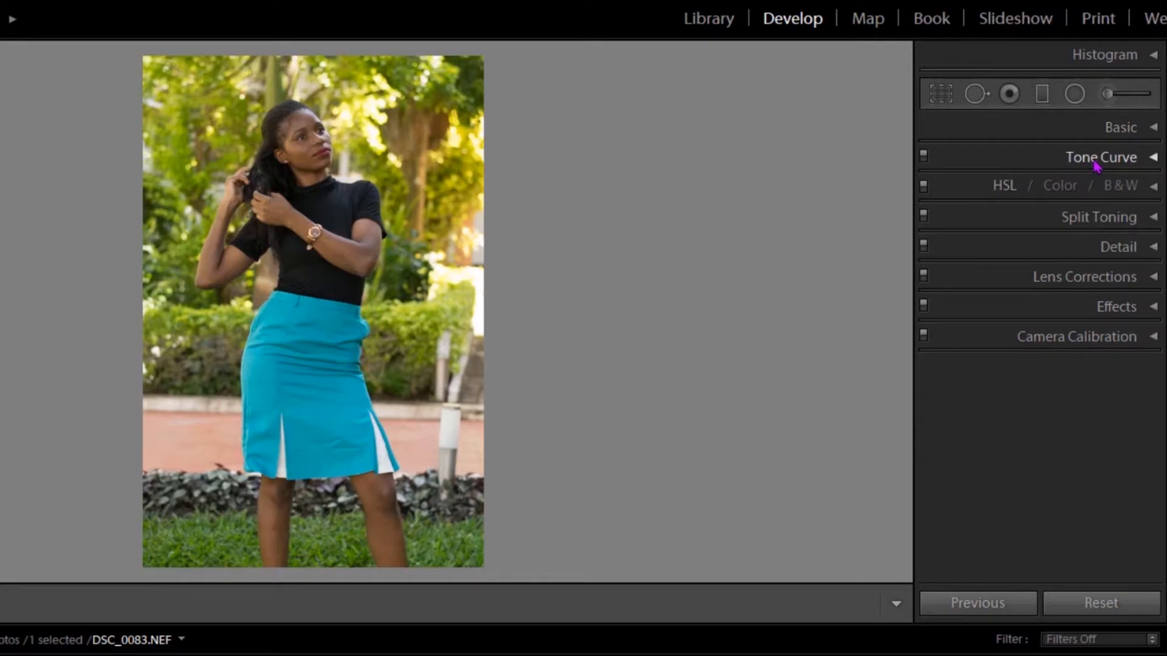
Try the White Balance Selector on the background beside the woman's arm, and reset Temp and Tint.
left_click(1149, 127)
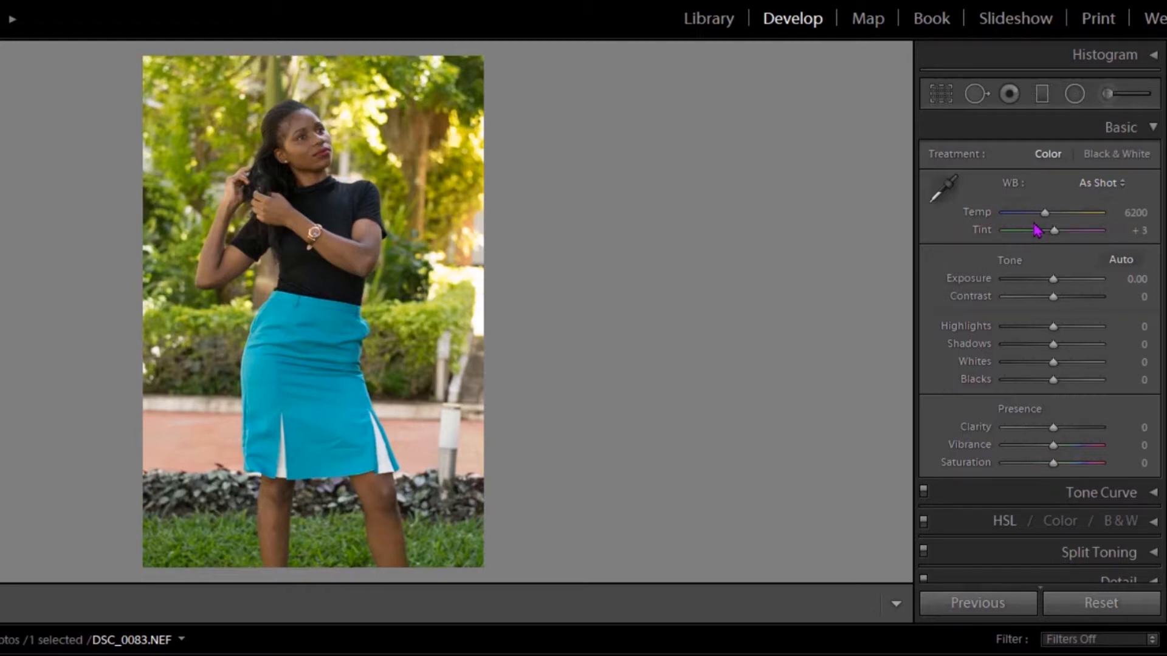
left_click(936, 203)
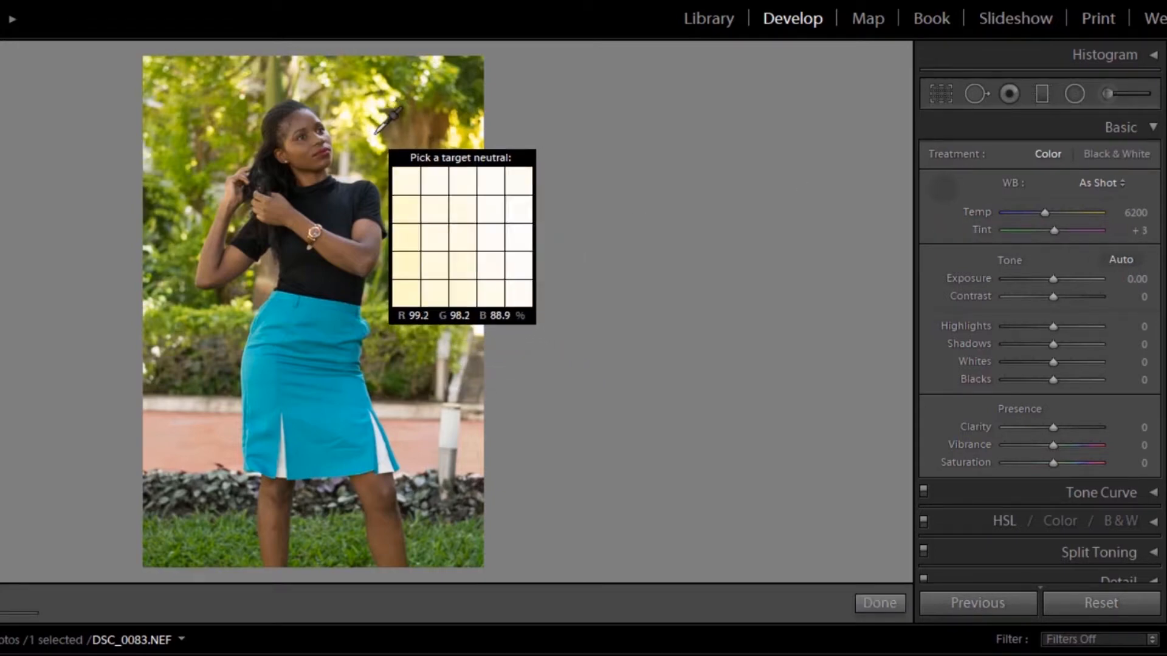
left_click(376, 133)
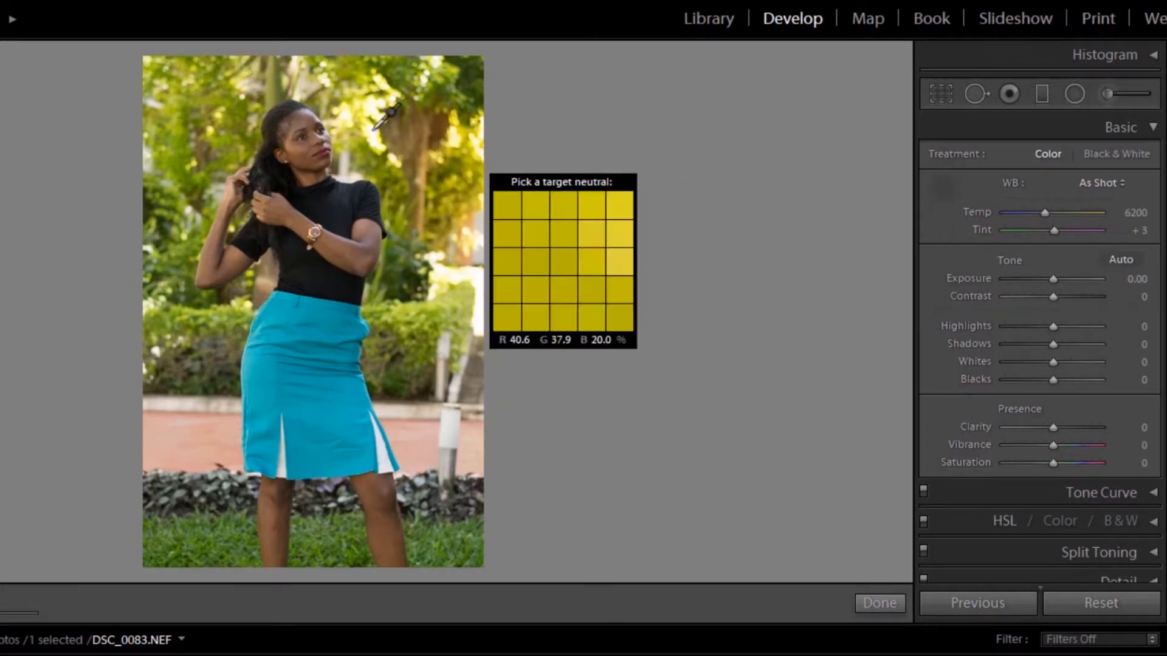
left_click(435, 263)
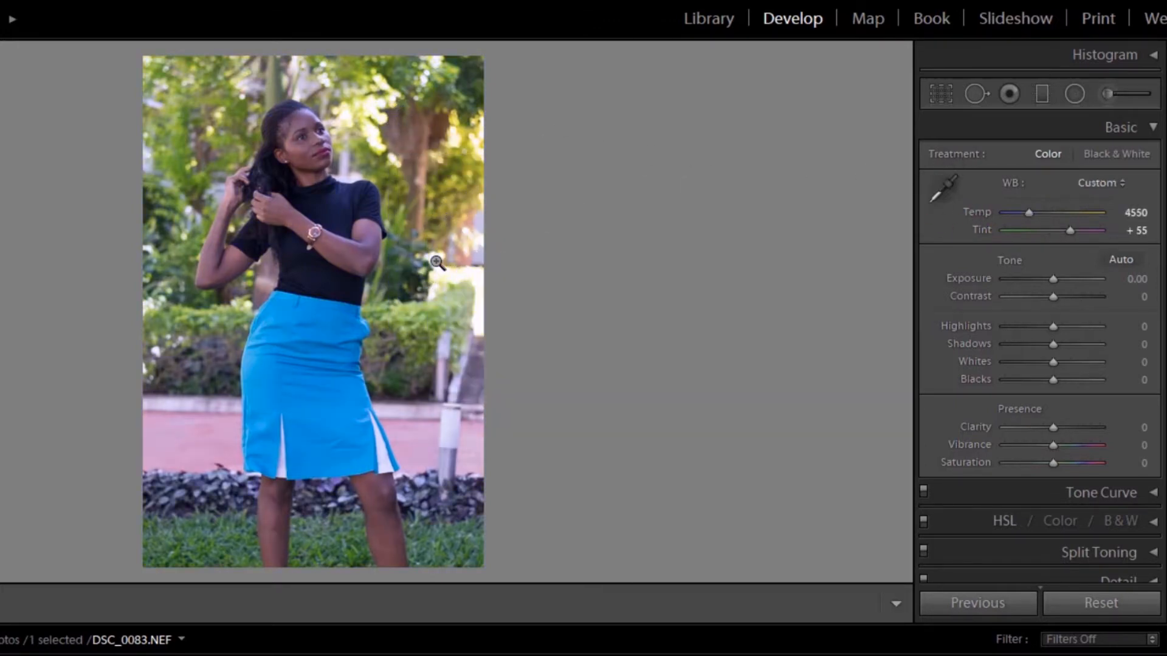
double_click(982, 213)
double_click(983, 231)
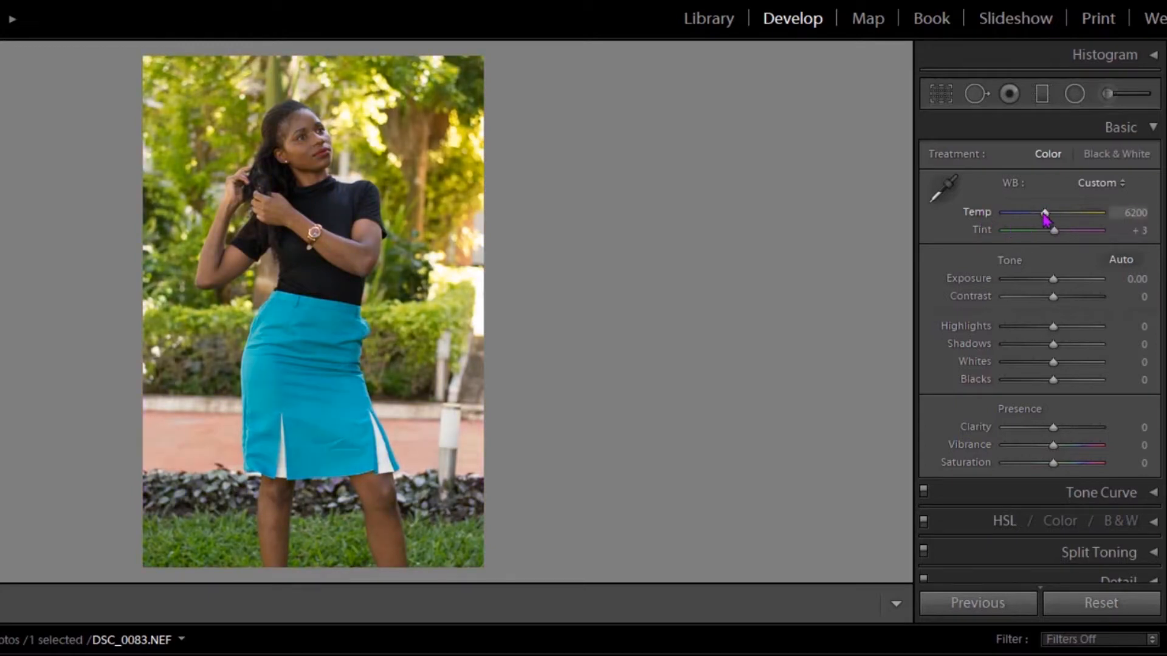
Warm the photo's white balance to Temp 6660 and set Tint to +28.
mouse_move(1045, 217)
left_mouse_down()
mouse_move(1055, 214)
mouse_move(1058, 234)
mouse_move(1054, 216)
left_mouse_up()
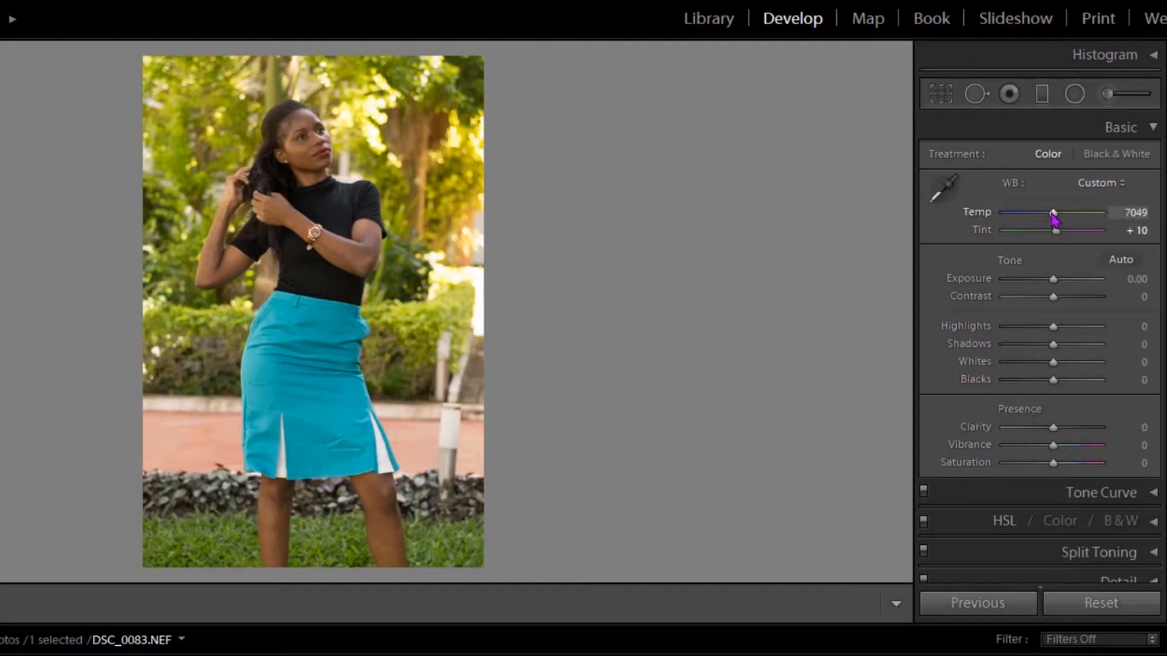
mouse_move(1053, 216)
left_mouse_down()
mouse_move(1066, 218)
mouse_move(1010, 227)
mouse_move(1088, 229)
mouse_move(1055, 229)
mouse_move(1058, 218)
left_mouse_up()
double_click(980, 217)
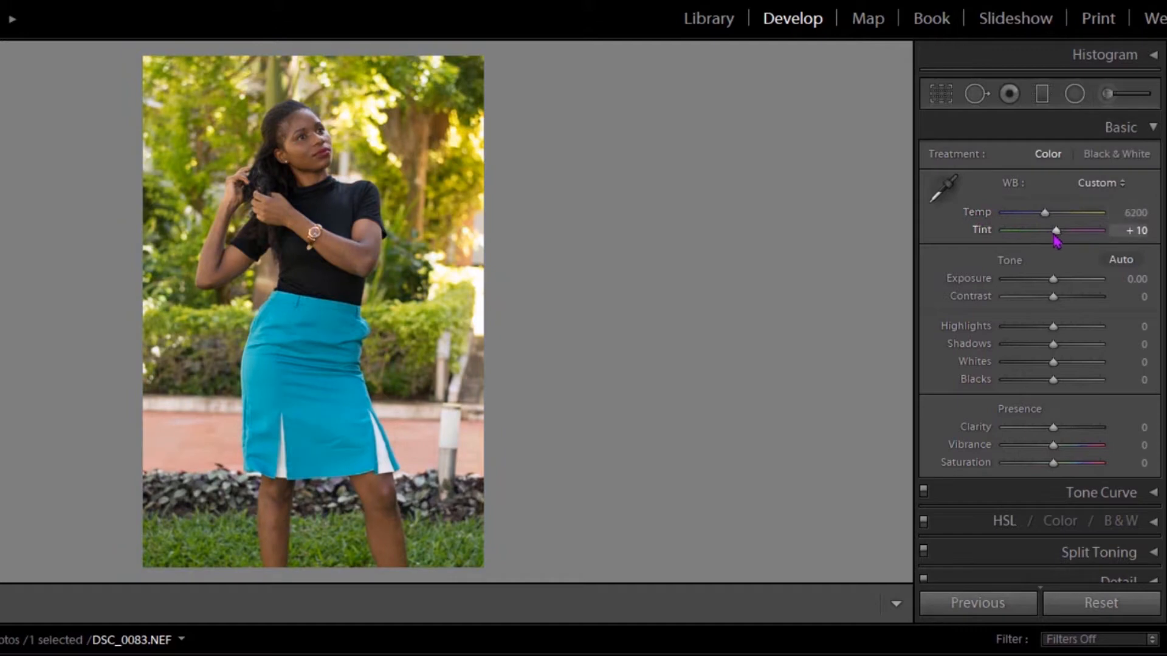
mouse_move(1053, 234)
left_mouse_down()
mouse_move(1049, 220)
mouse_move(1056, 237)
left_mouse_up()
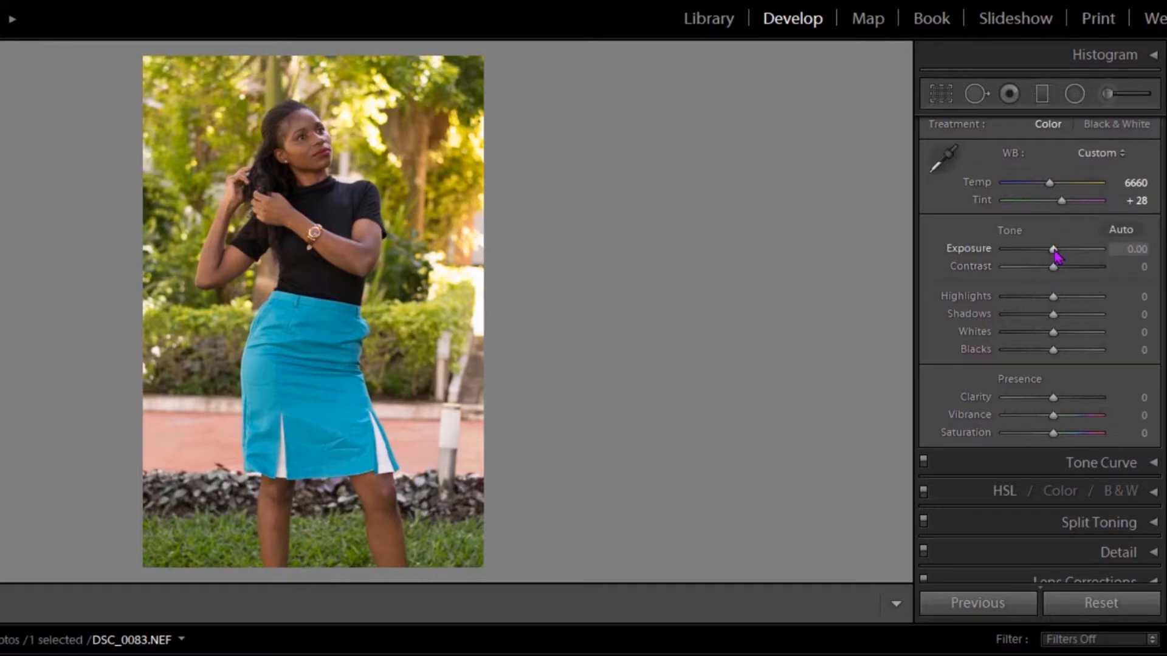
Try a strongly reduced Exposure, reset it, and set Exposure to +0.15 and Contrast to −7.
left_click_drag(1055, 252, 1036, 268)
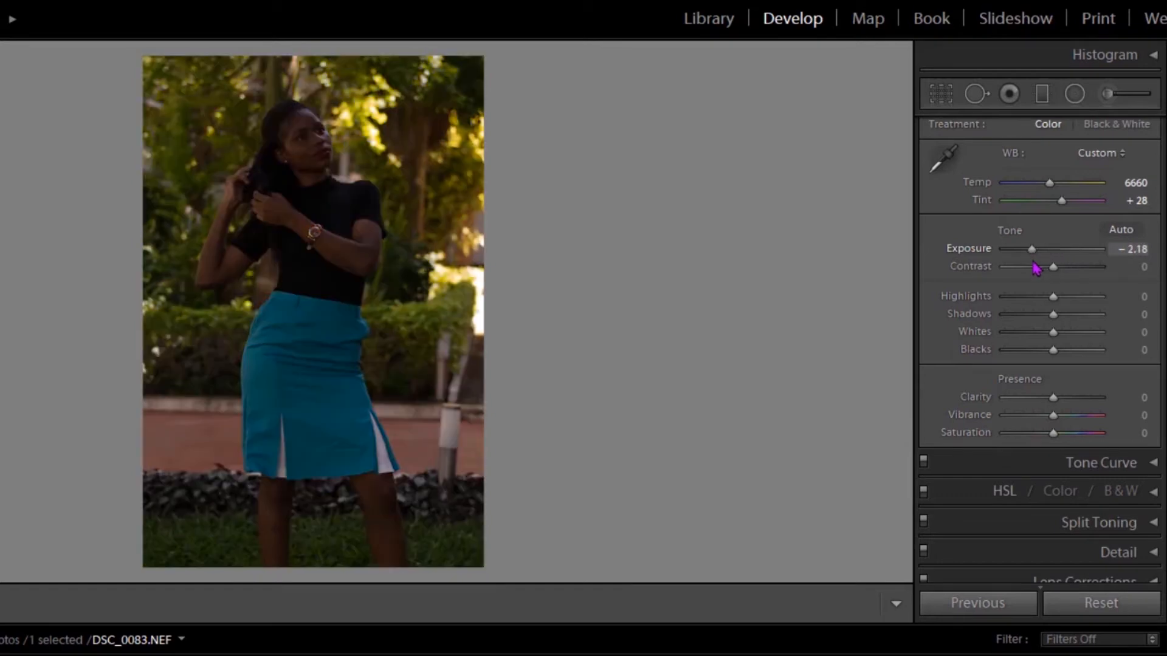
double_click(1034, 261)
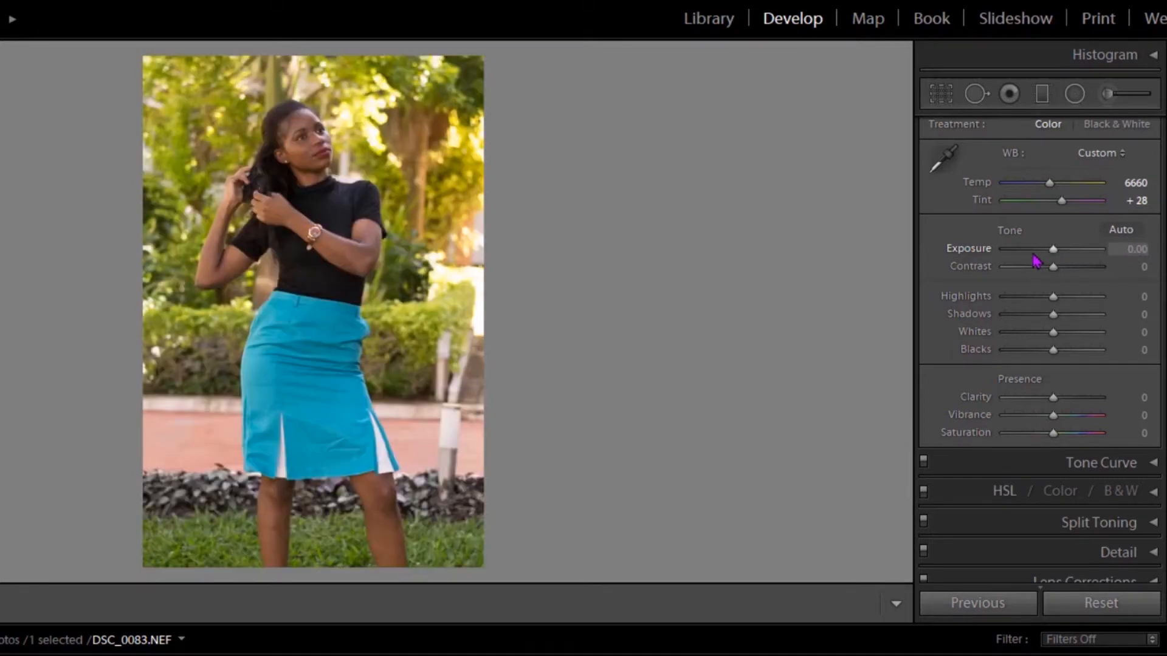
left_click(1054, 254)
left_click_drag(1054, 254, 1044, 271)
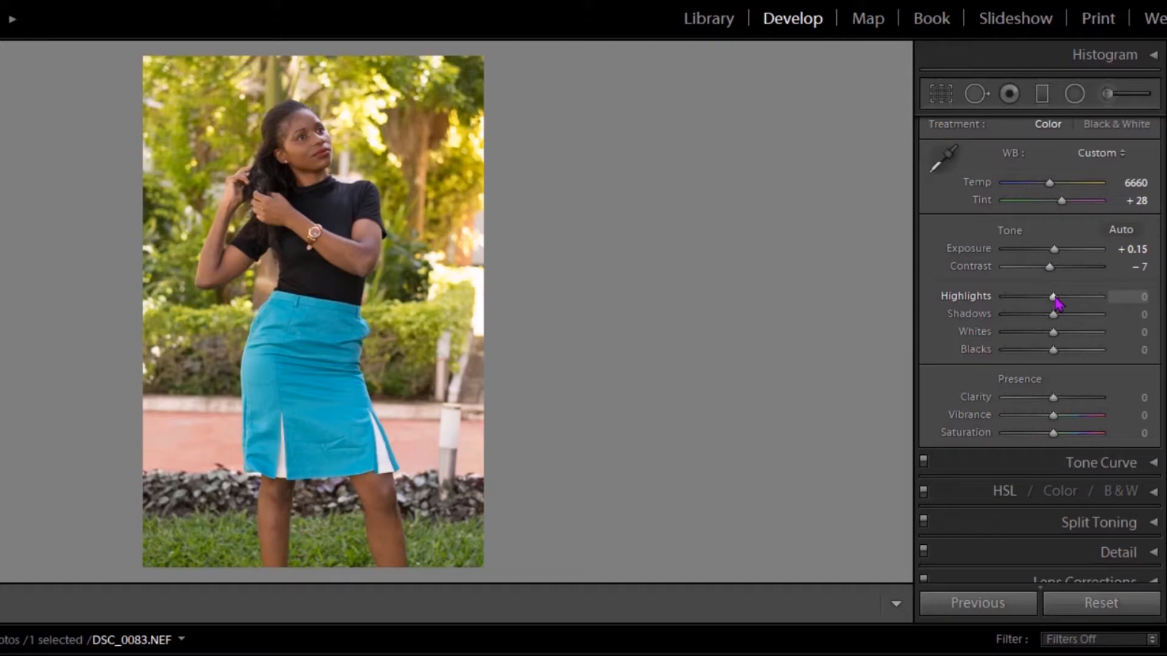
Set Highlights to −20, Shadows to +57, Whites to +17 and Blacks to −15.
left_click_drag(1055, 299, 1045, 297)
mouse_move(1055, 317)
left_mouse_down()
mouse_move(1084, 318)
mouse_move(1056, 336)
left_mouse_up()
double_click(1055, 336)
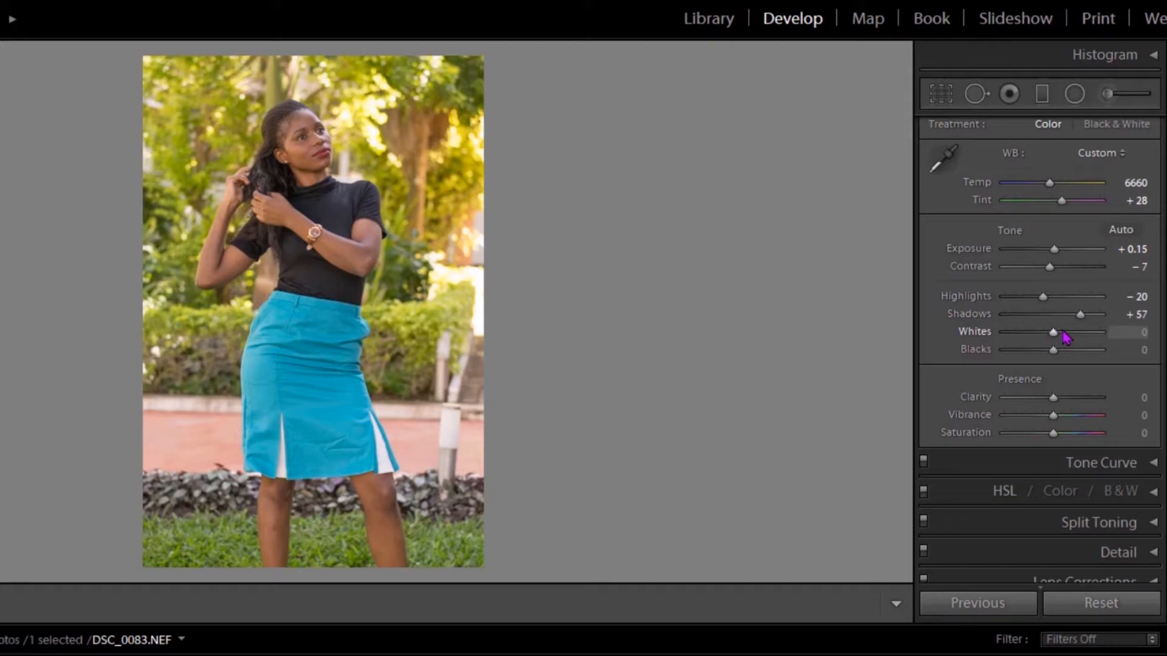
left_click_drag(1054, 334, 1045, 352)
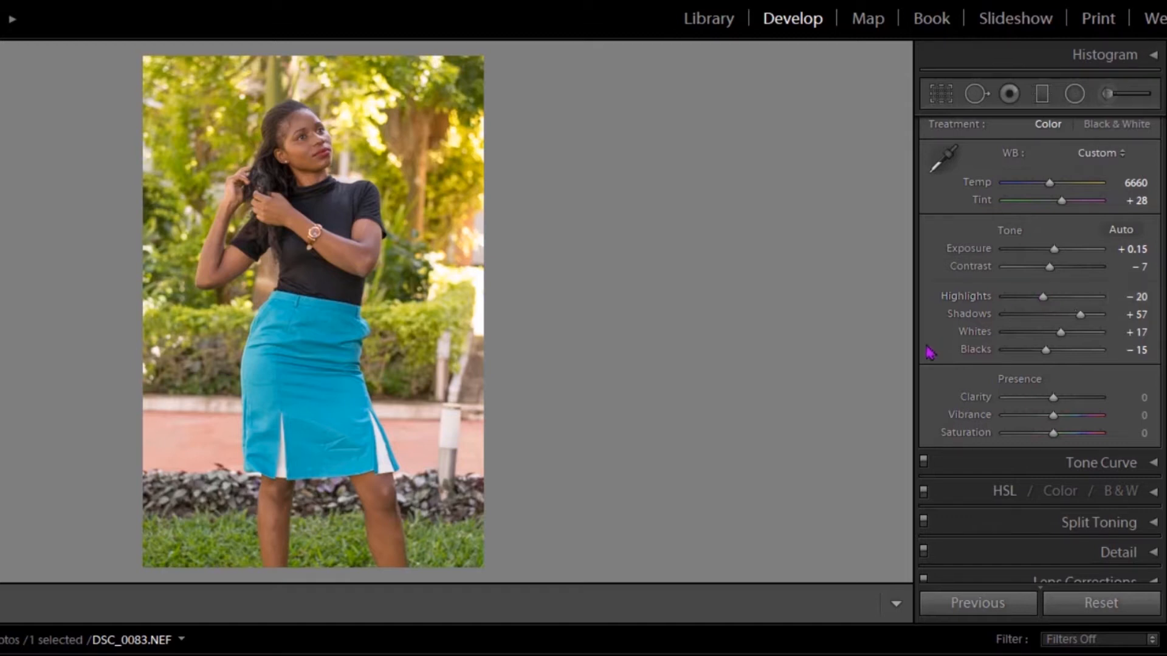
Reset Clarity to 0 and set Vibrance to +9 and Saturation to +7.
scroll(950, 373, "down", 2)
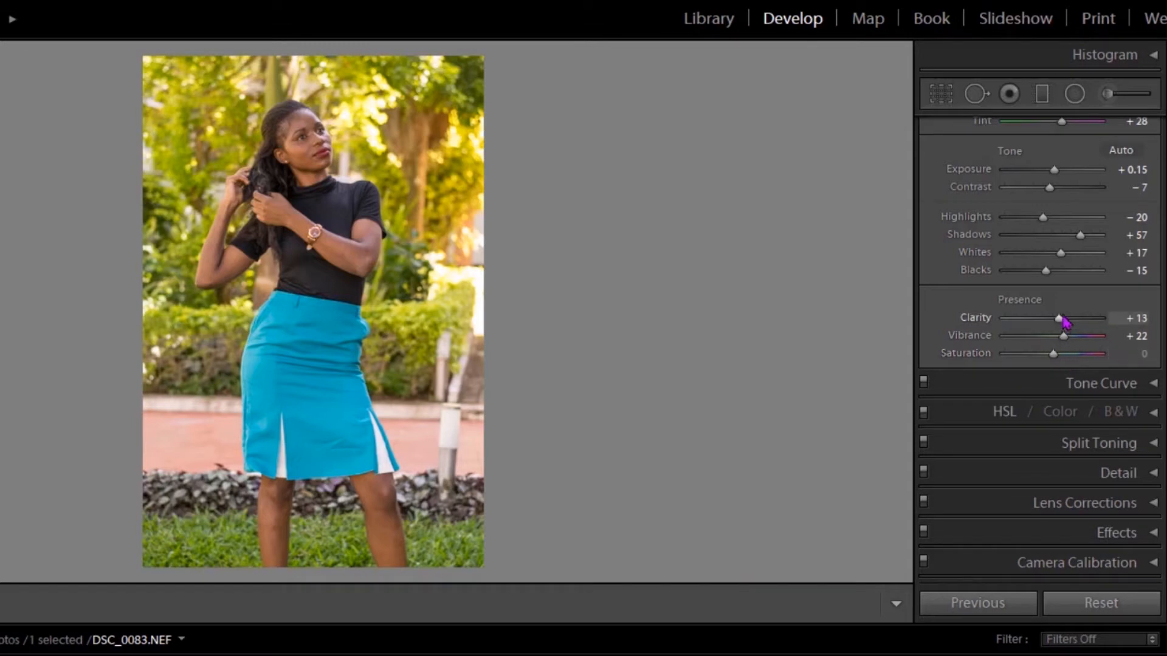
double_click(985, 322)
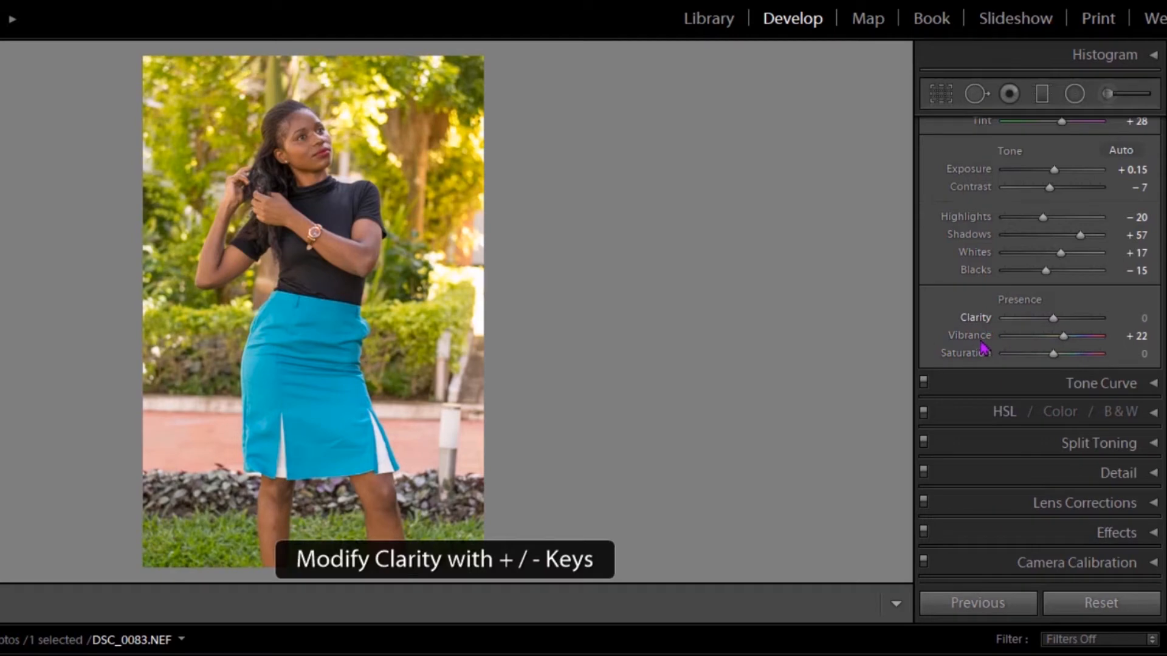
double_click(1060, 336)
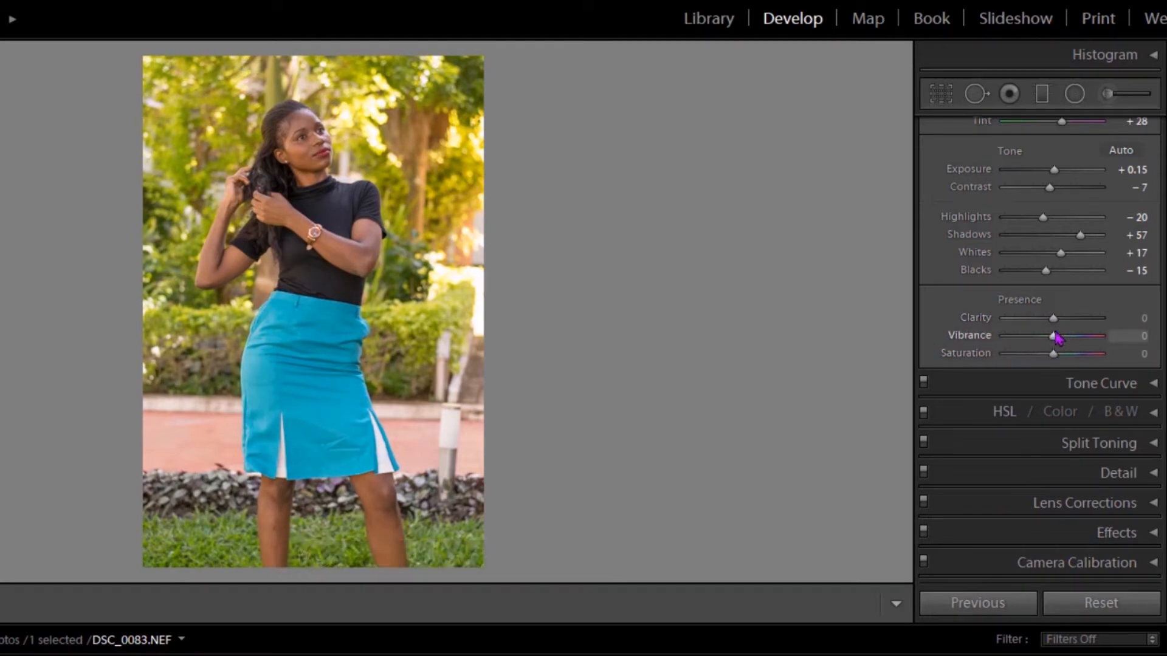
left_click_drag(1054, 335, 1060, 339)
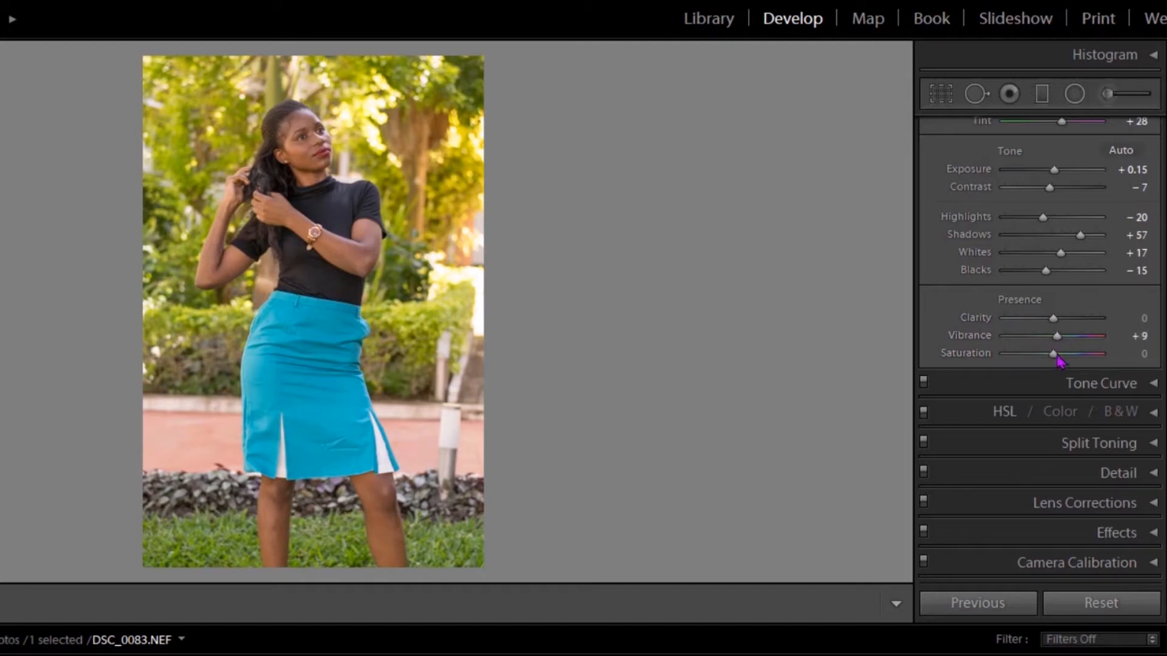
left_click_drag(1061, 356, 1064, 358)
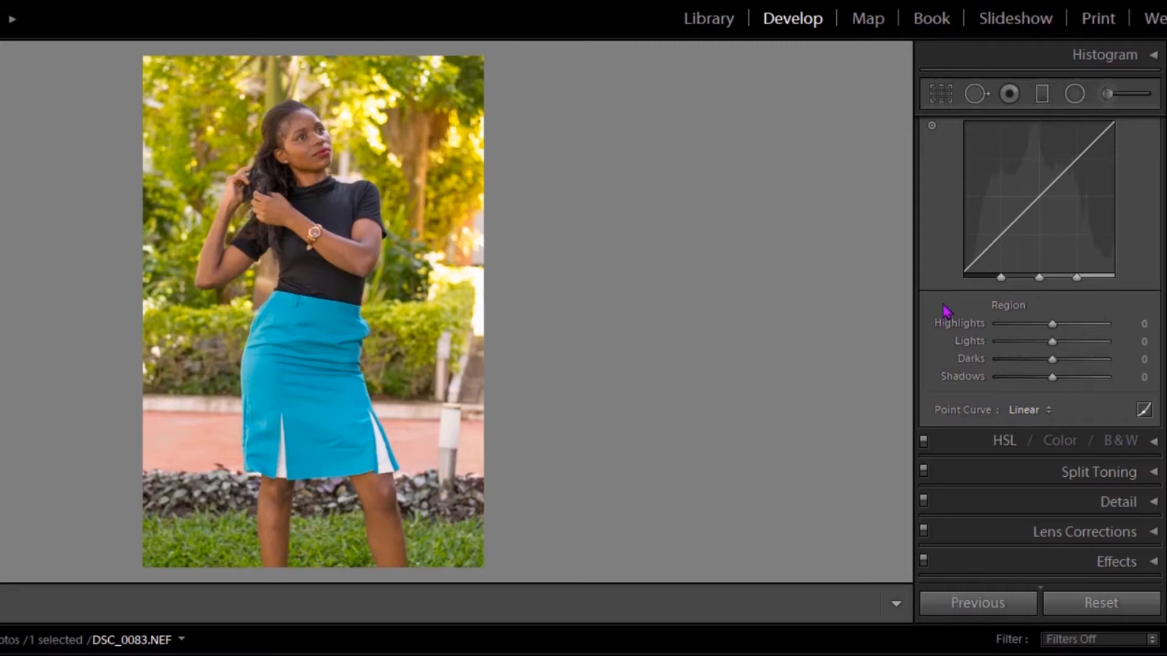
Shape the tone curve into a gentle S with Lights at +15 and Darks at −14.
scroll(945, 313, "up", 2)
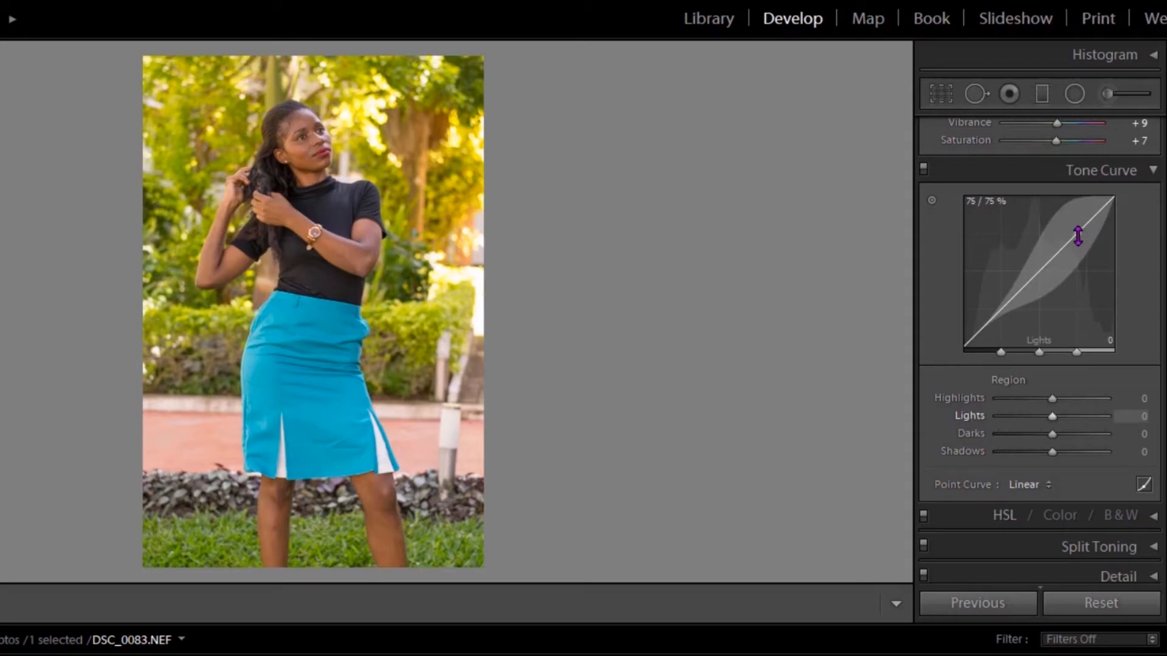
left_click_drag(1079, 236, 1077, 228)
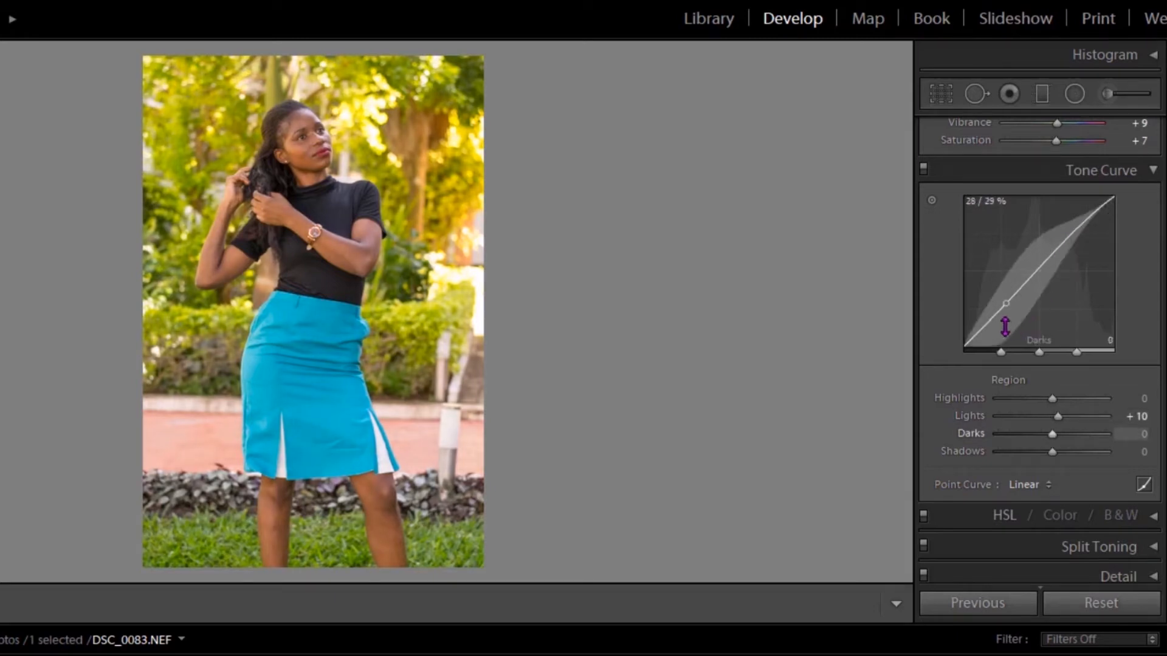
left_click_drag(1002, 328, 1002, 348)
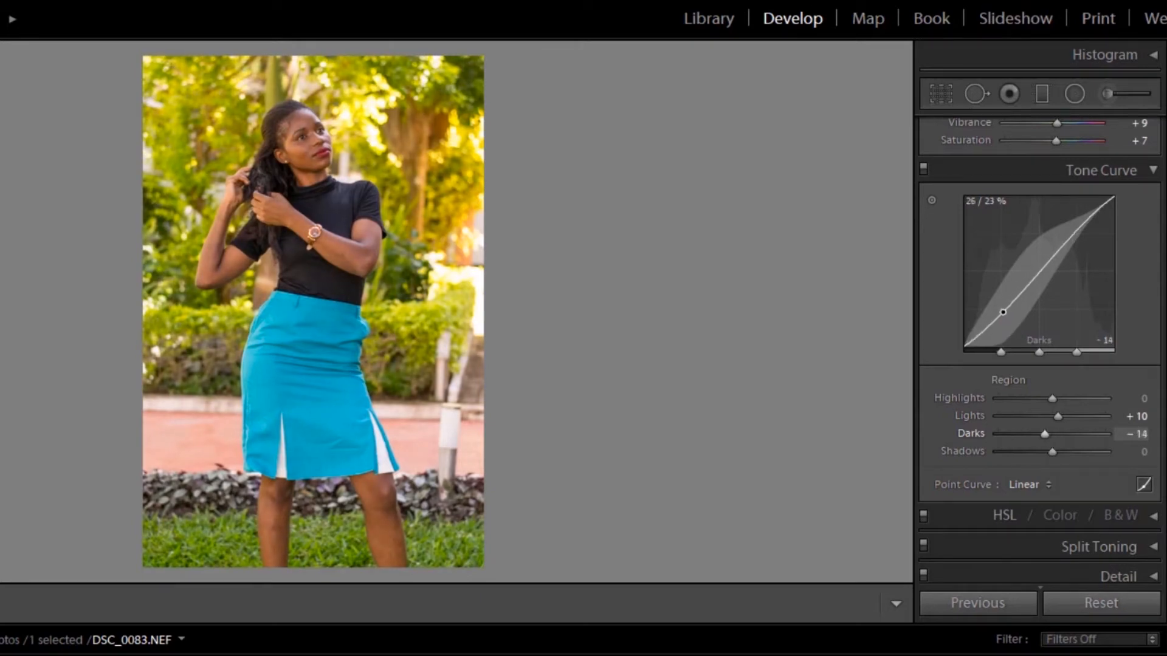
left_click_drag(1074, 242, 1073, 230)
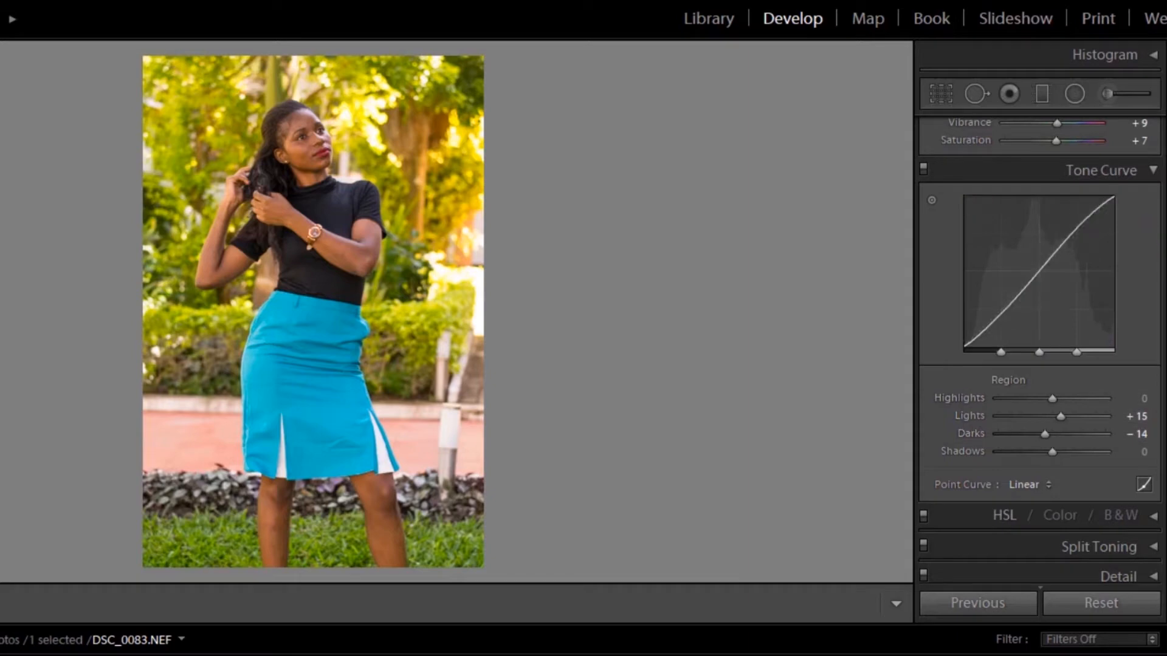
Try the Black & White mix on the photo and return to the HSL colour adjustments.
left_click(1004, 515)
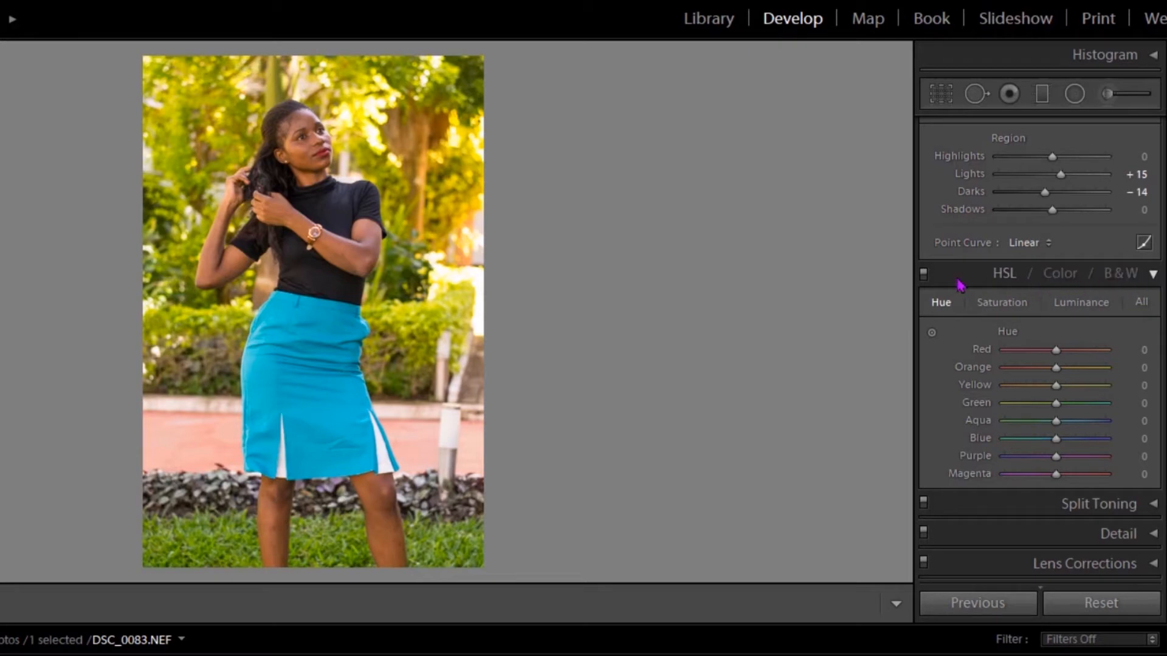
left_click(1108, 282)
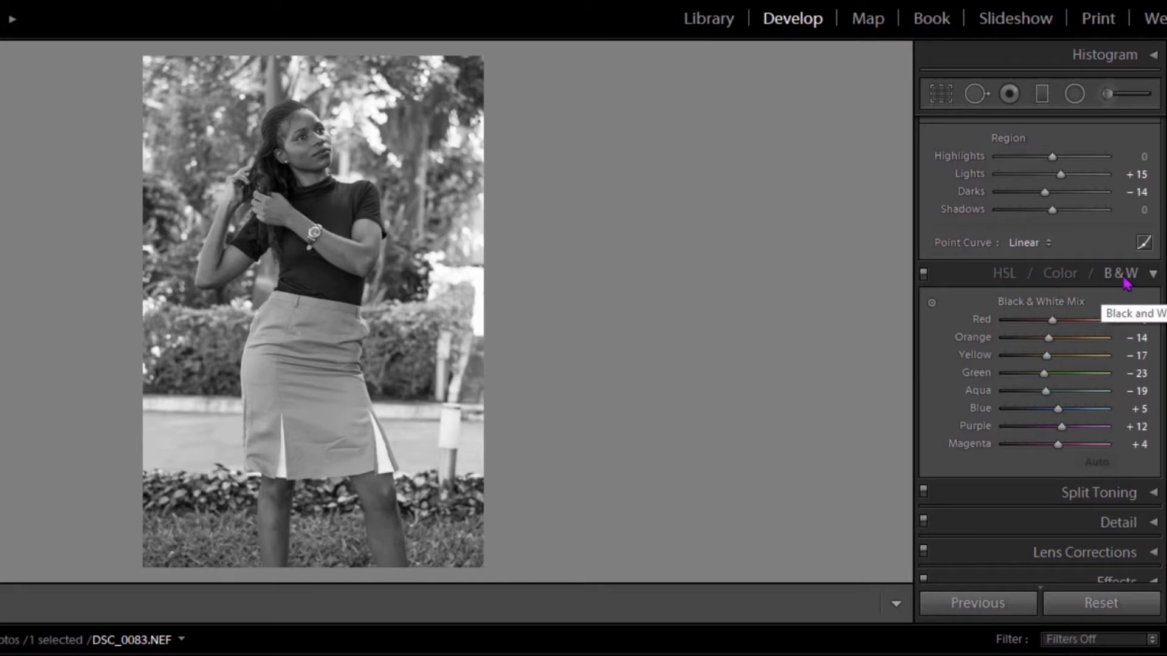
left_click(999, 274)
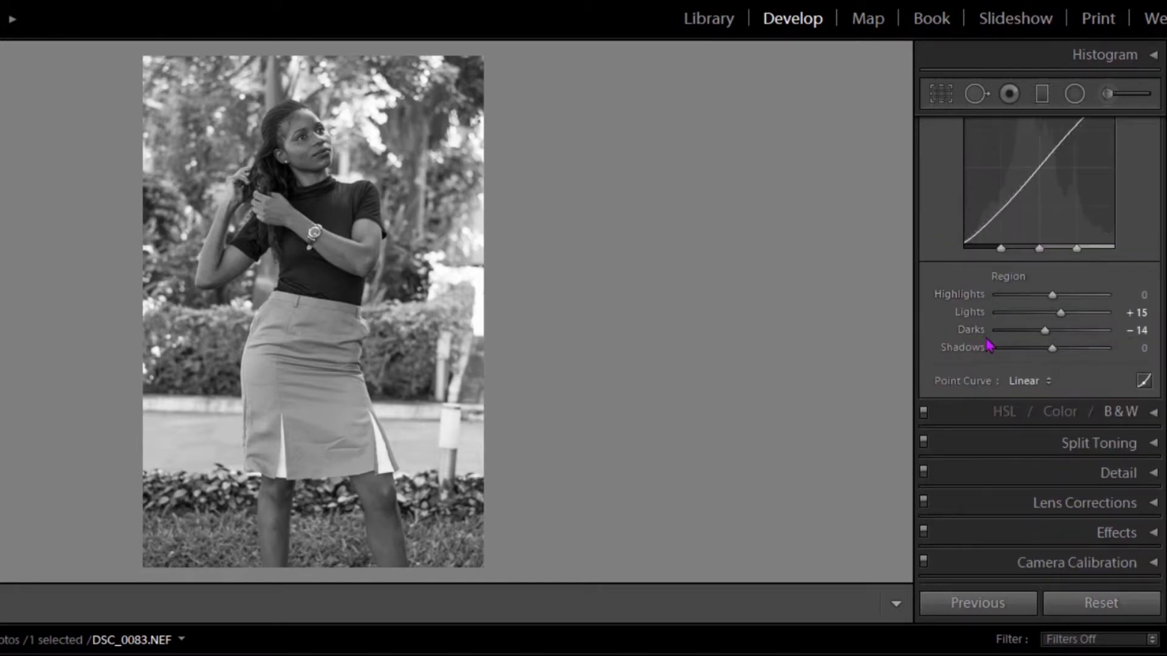
left_click(999, 411)
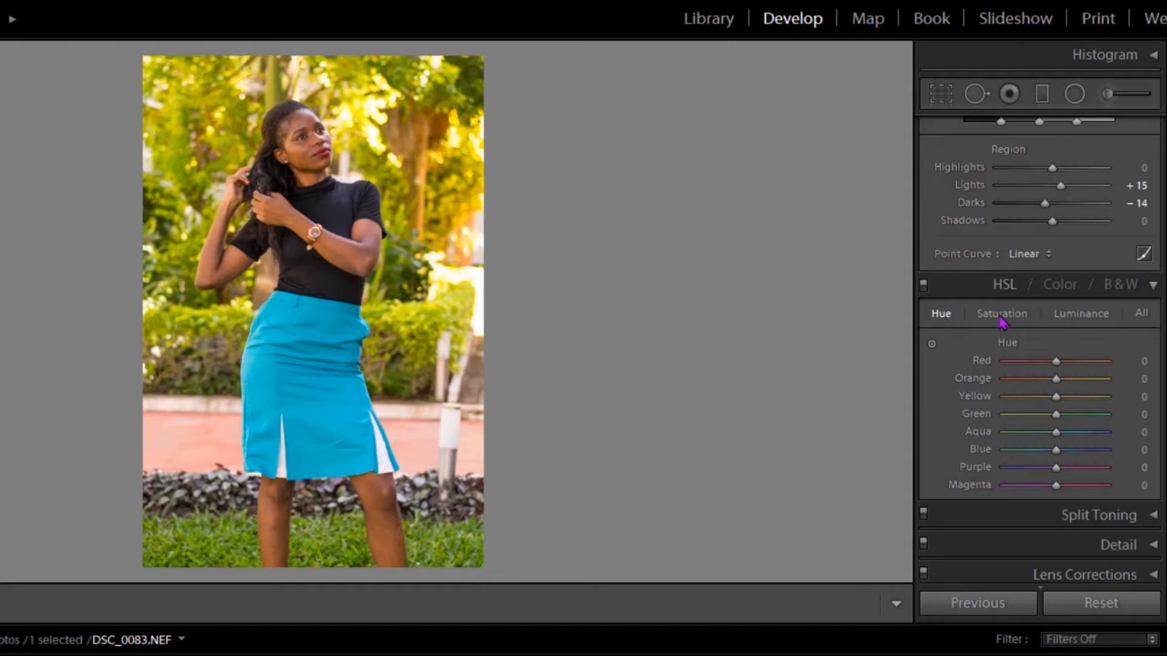
Try a Yellow saturation of +100 in the HSL adjustments and reset it.
left_click(1021, 319)
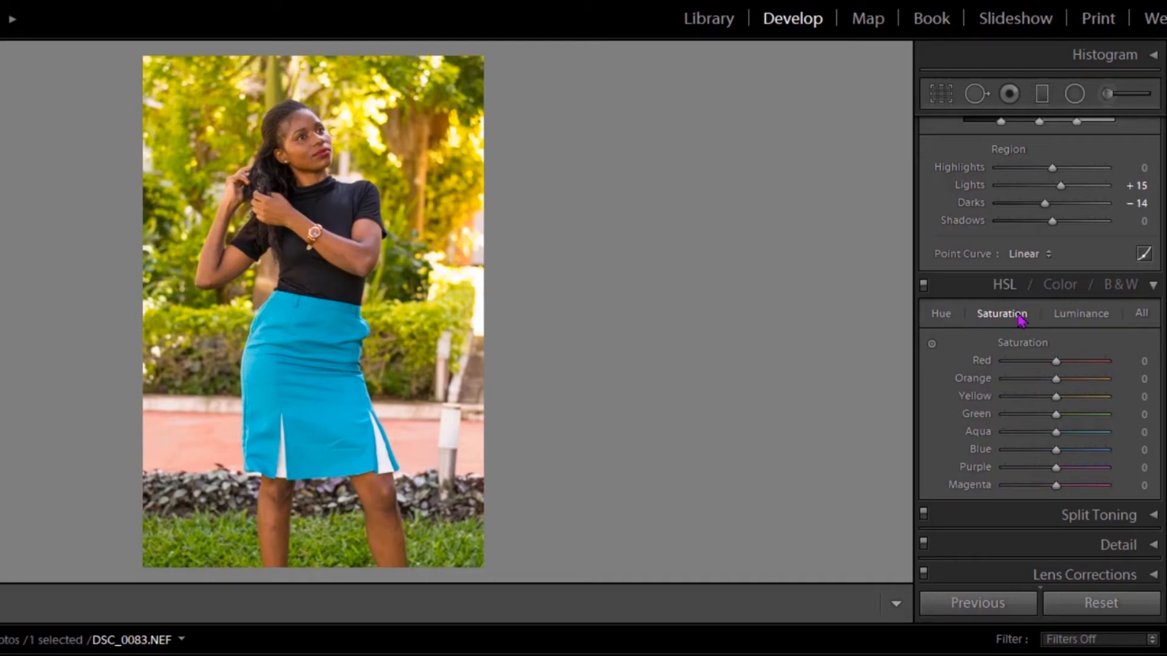
left_click_drag(1057, 403, 1133, 427)
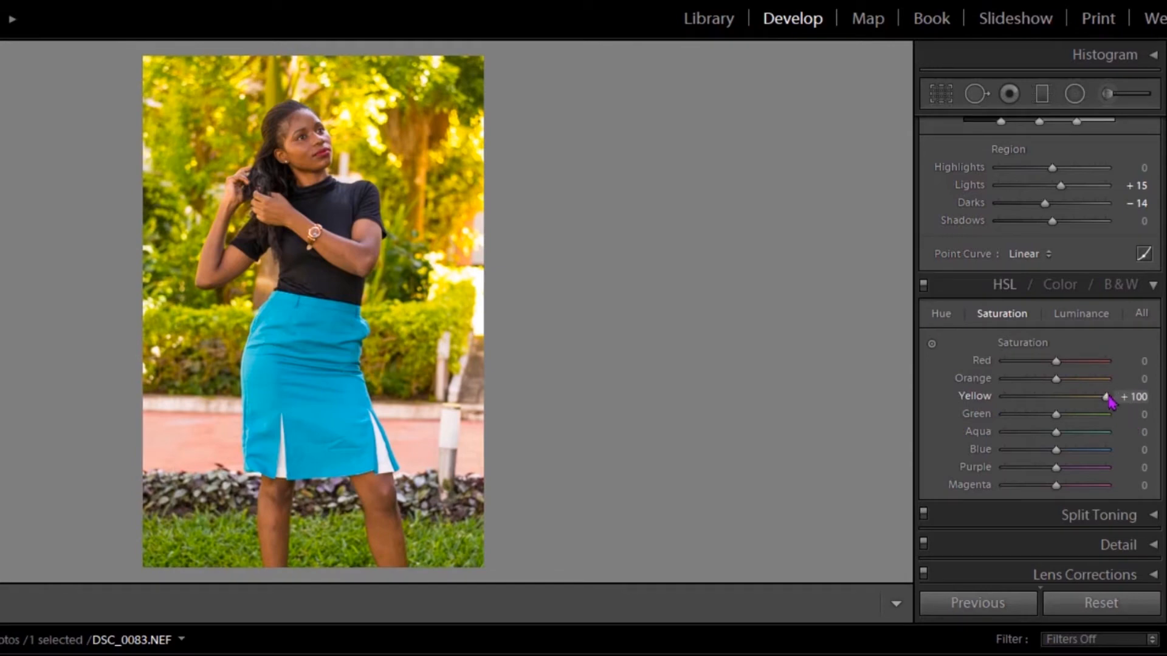
double_click(978, 398)
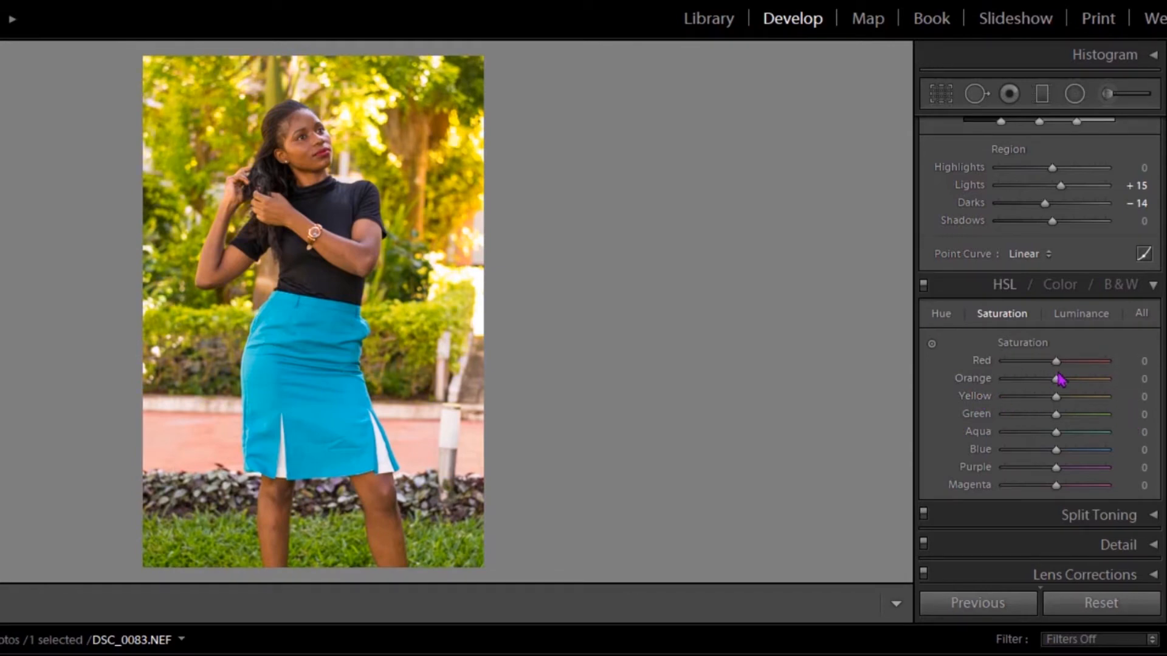
Try Red saturation at +96 and −89 while checking the lips up close, and reset it.
left_click_drag(1057, 374, 1107, 381)
left_click(326, 154)
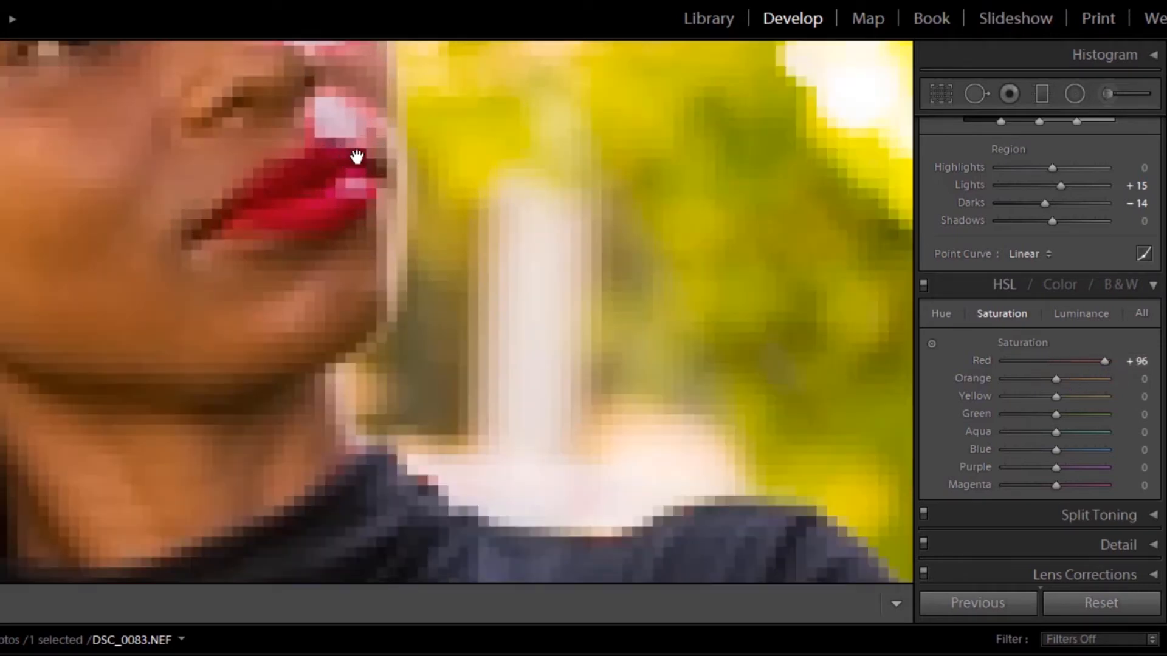
double_click(981, 362)
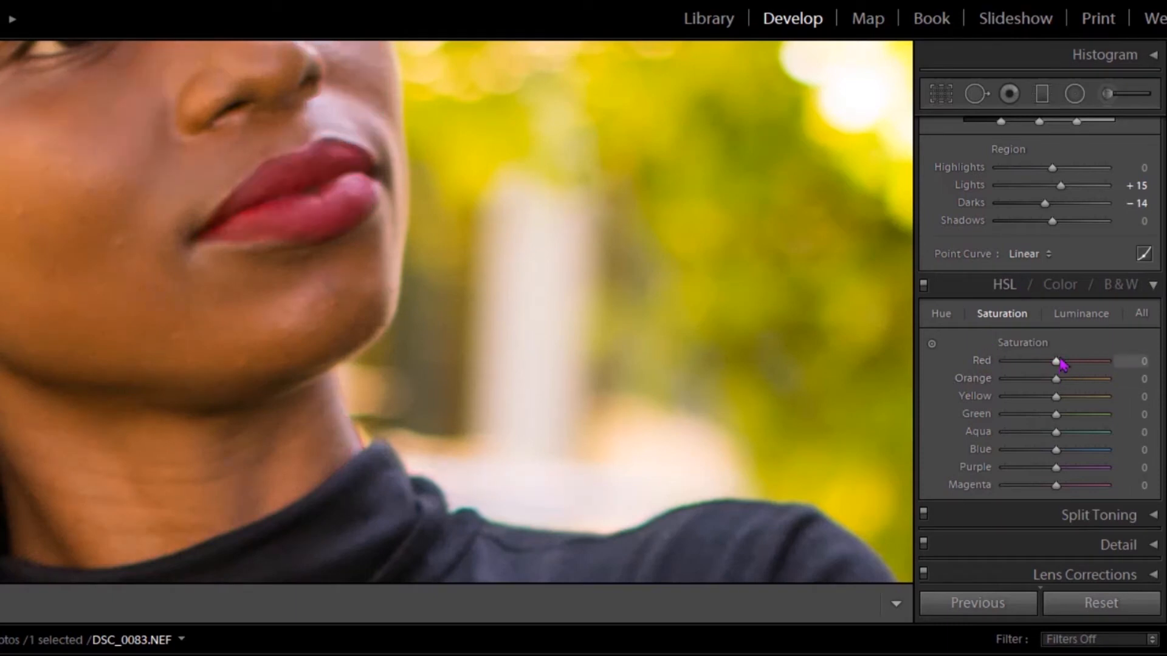
left_click_drag(1058, 363, 987, 363)
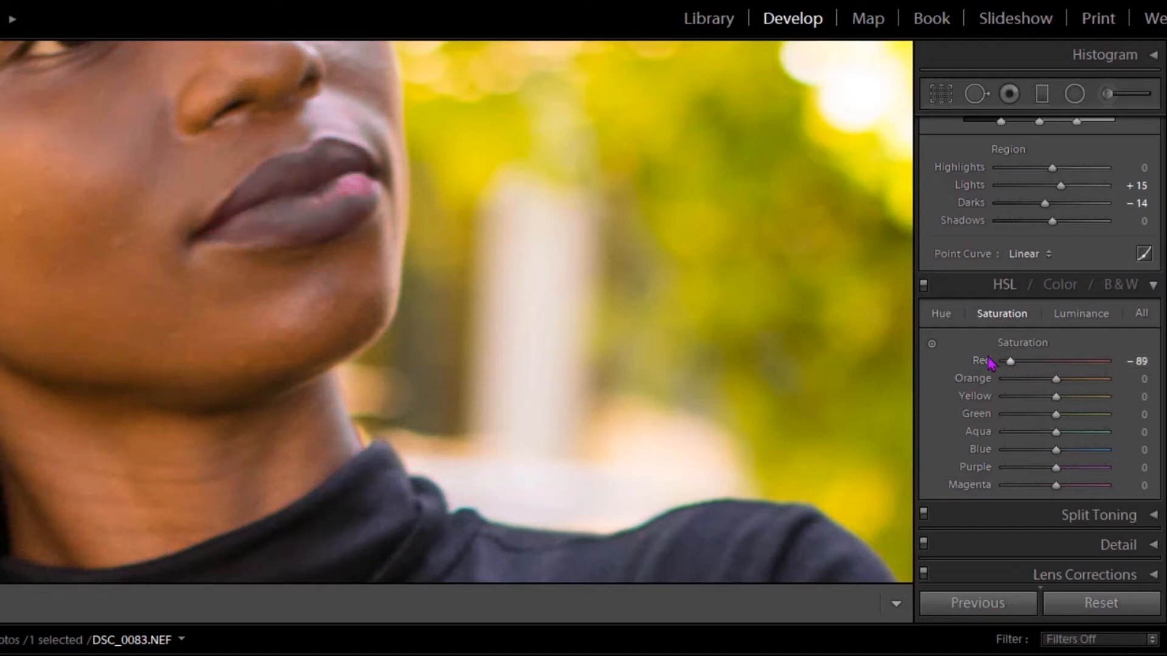
double_click(985, 362)
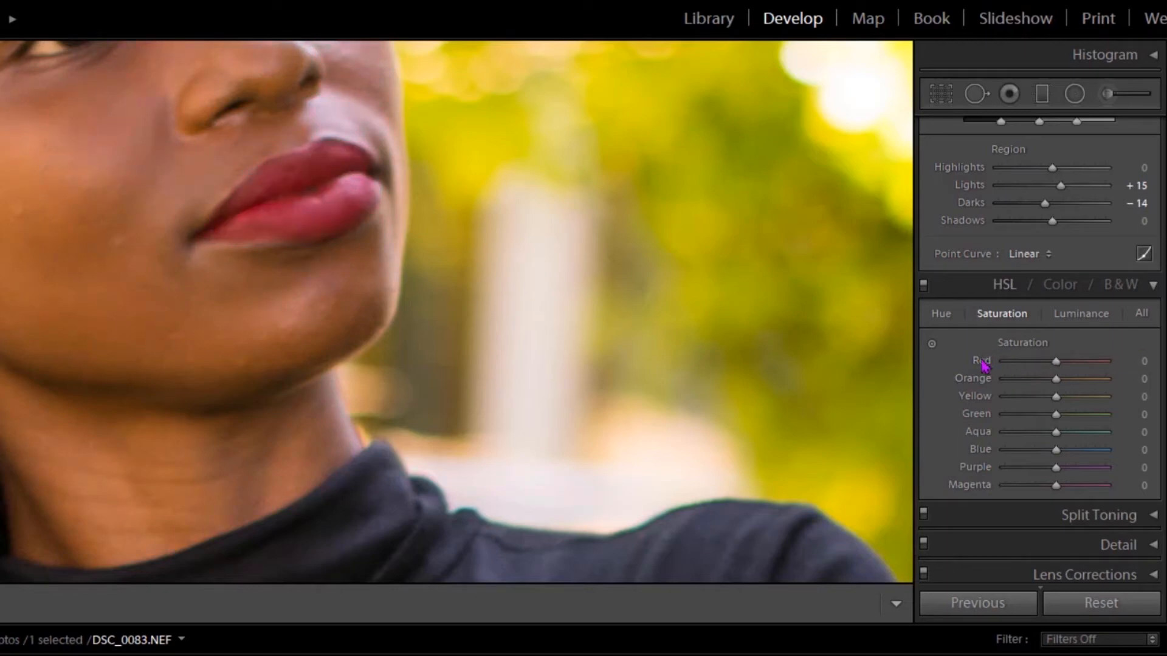
left_click(608, 262)
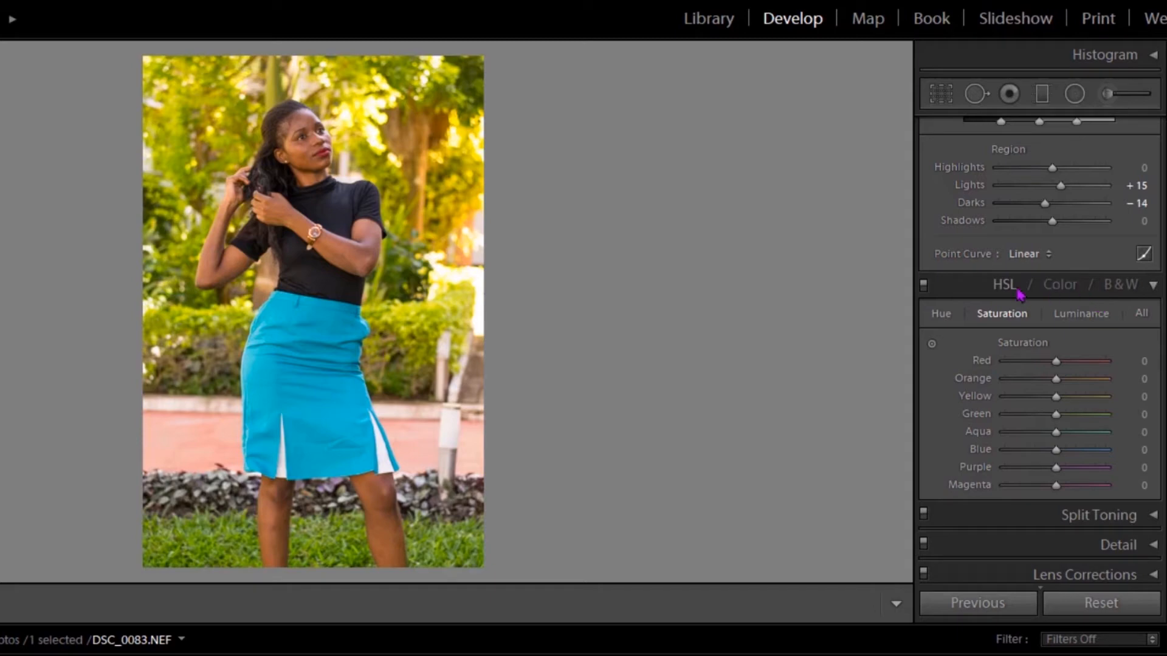
Switch to the per-colour adjustments and set Yellow to Hue +21, Saturation +3 and Luminance +12.
left_click(1060, 285)
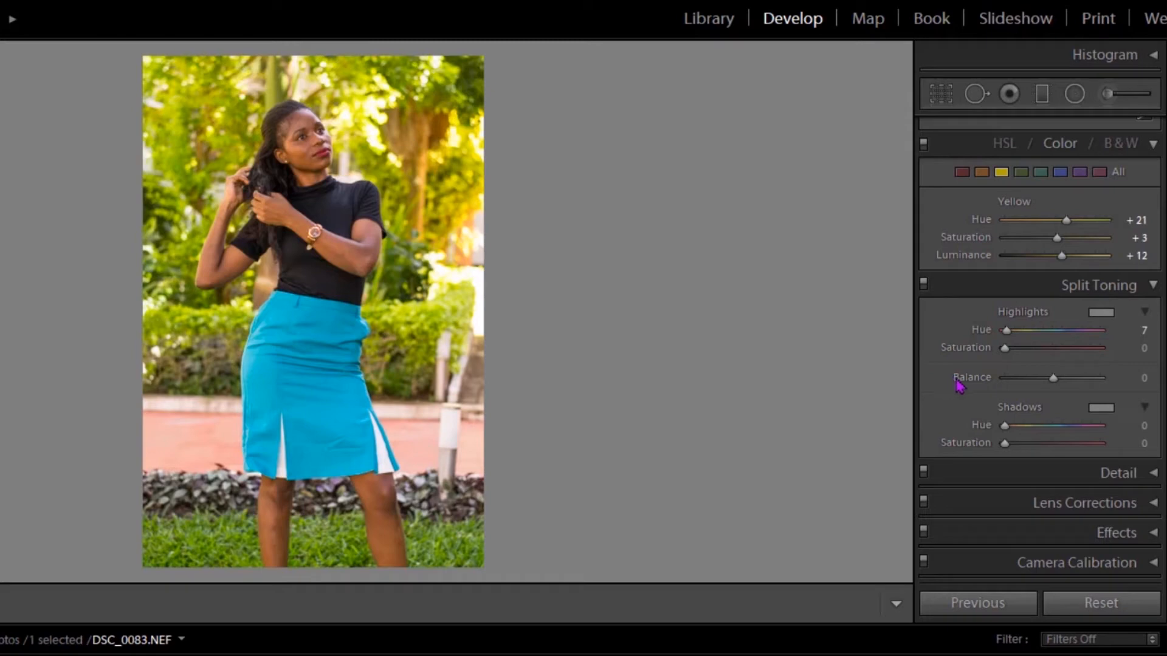
Expand the Detail settings and set the sharpening Amount to 17.
left_click(992, 476)
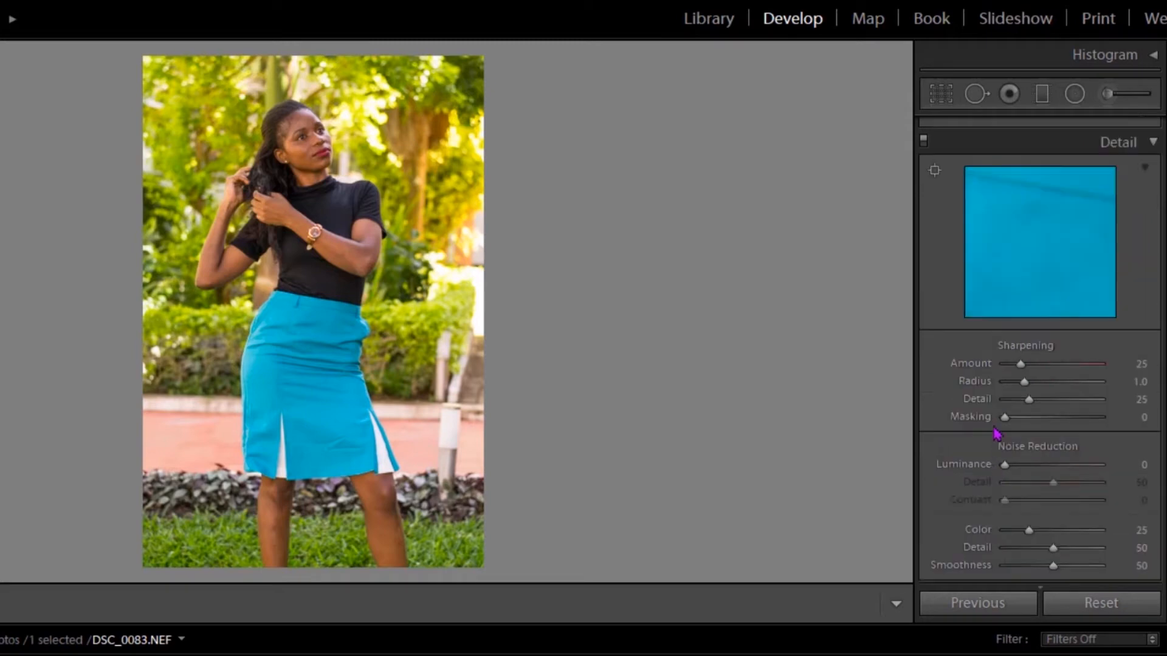
scroll(933, 304, "up", 2)
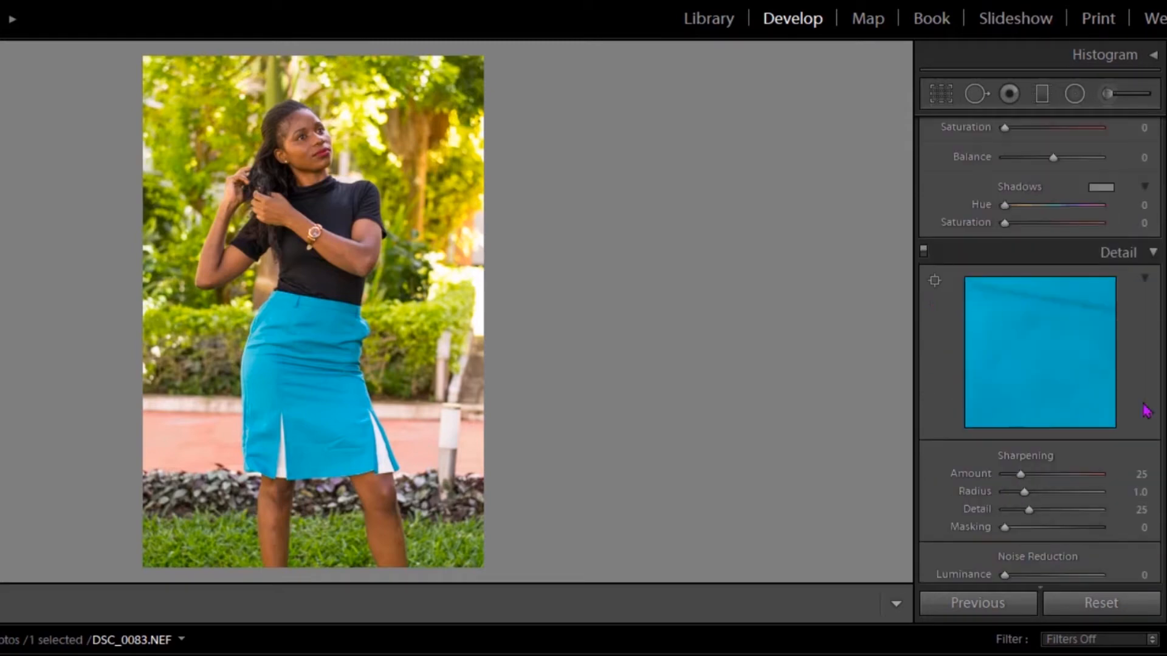
scroll(1040, 350, "up", 1)
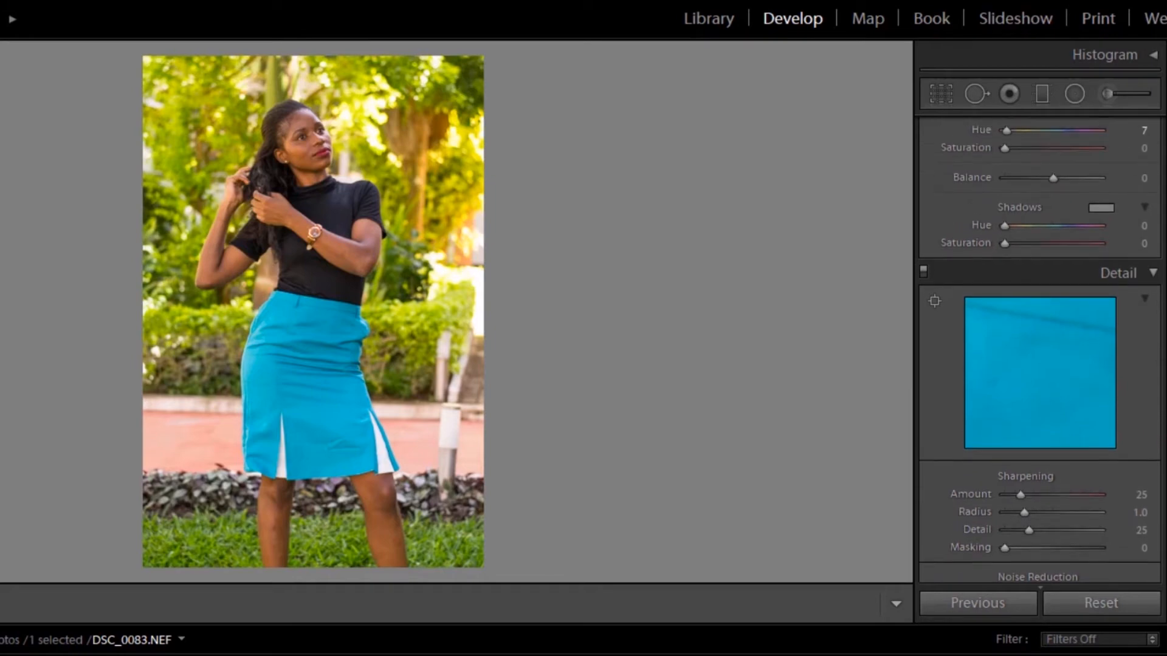
scroll(1040, 350, "down", 5)
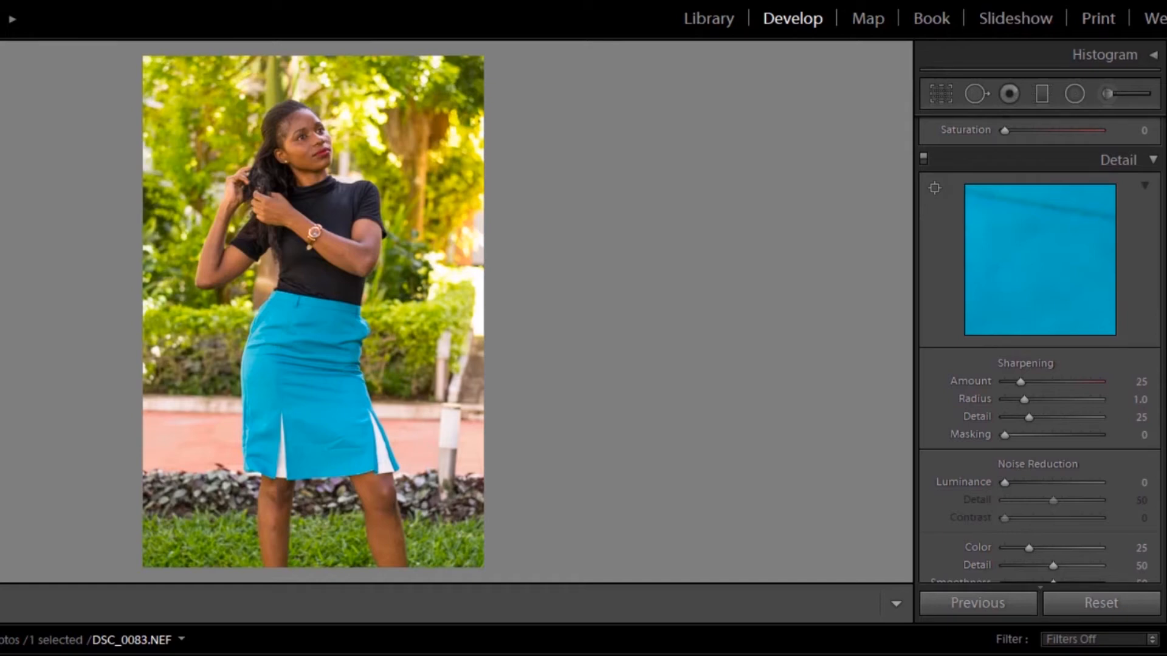
scroll(1040, 351, "up", 3)
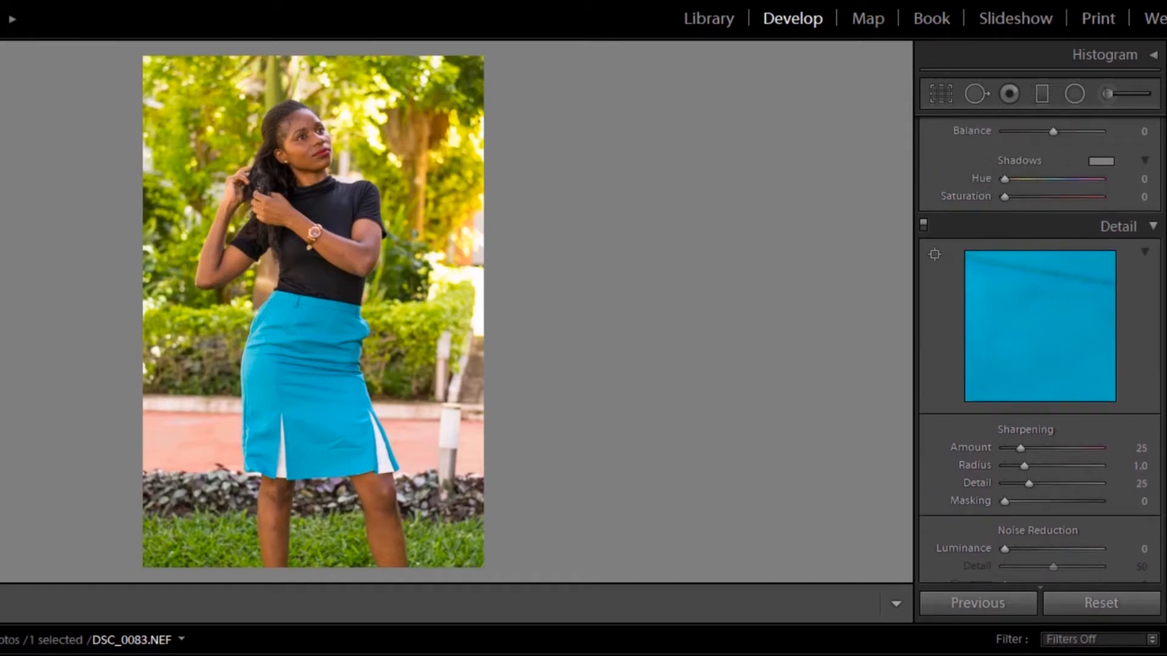
scroll(1040, 347, "down", 2)
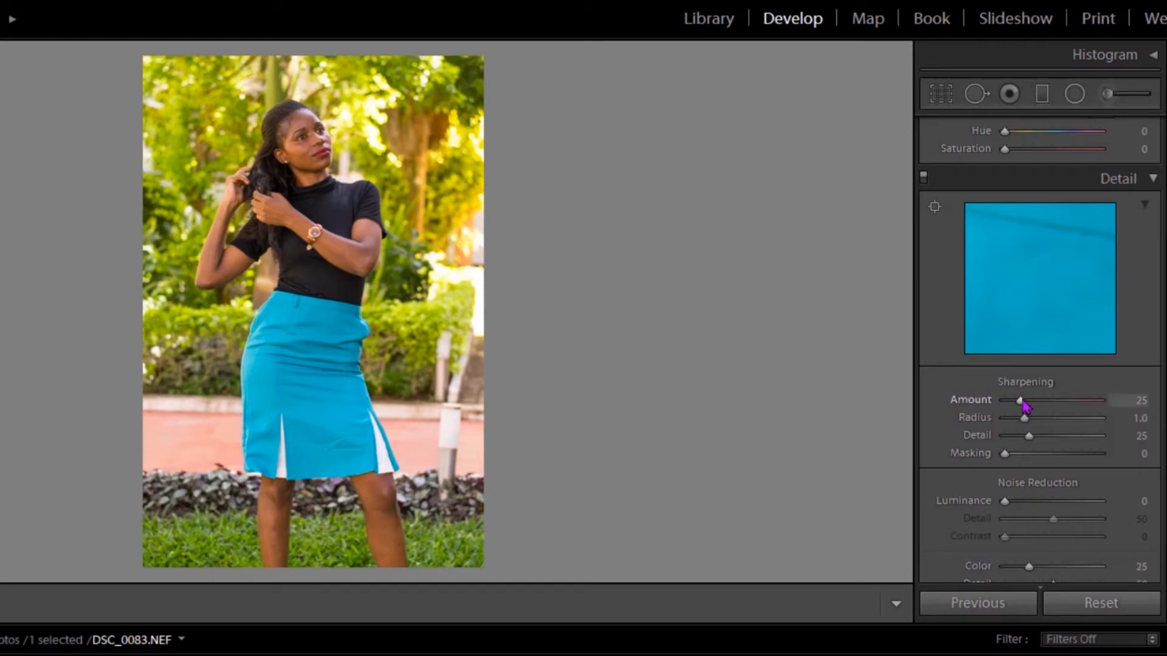
mouse_move(1021, 401)
left_mouse_down()
mouse_move(1037, 406)
mouse_move(1013, 409)
mouse_move(1021, 398)
left_mouse_up()
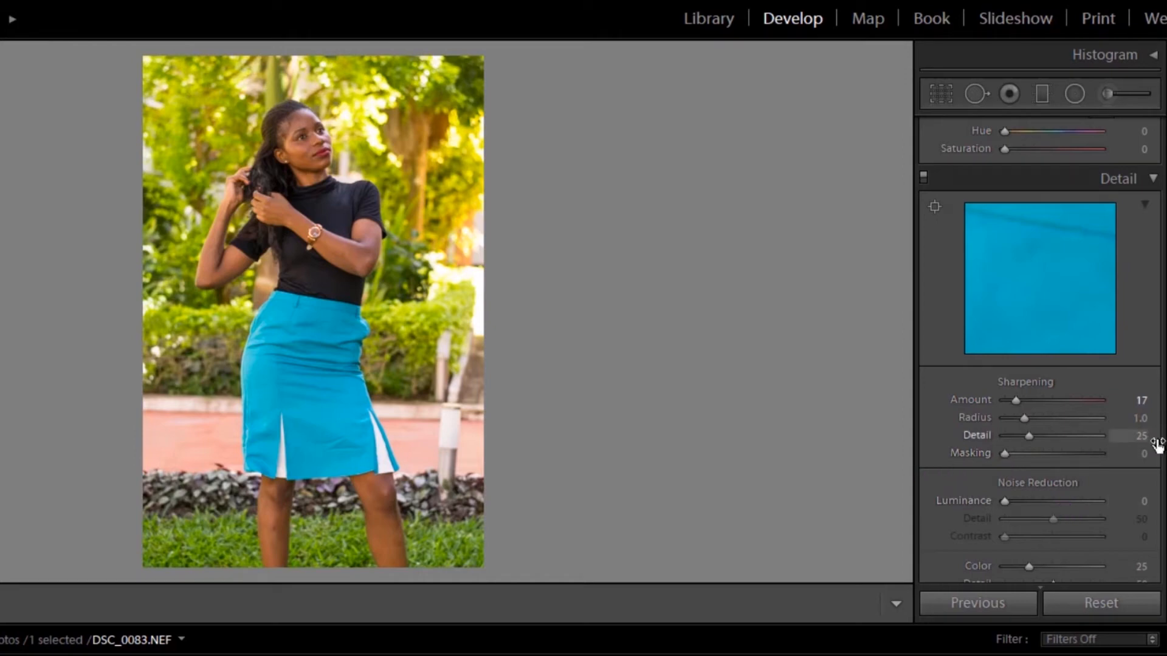
Set the Color noise reduction to 100 in the Detail settings.
scroll(1157, 445, "down", 3)
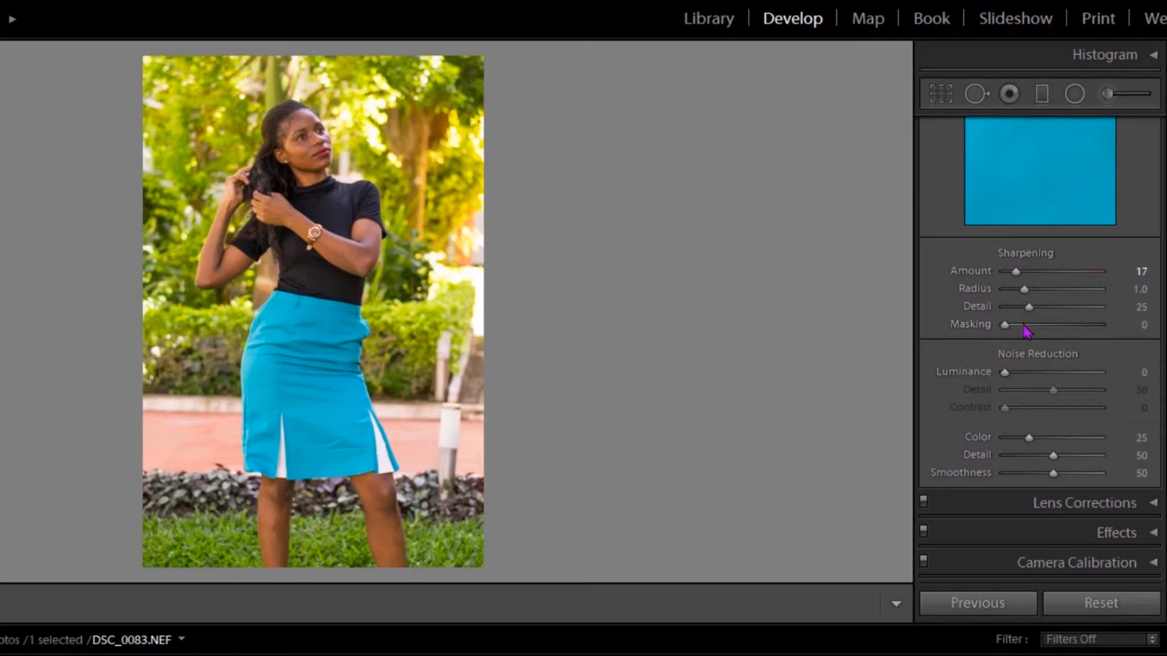
left_click_drag(1005, 326, 998, 372)
left_click_drag(1028, 439, 1132, 442)
Enable the lens profile corrections, comparing the photo with and without them, and turn on Remove Chromatic Aberration and Constrain Crop.
left_click(1009, 510)
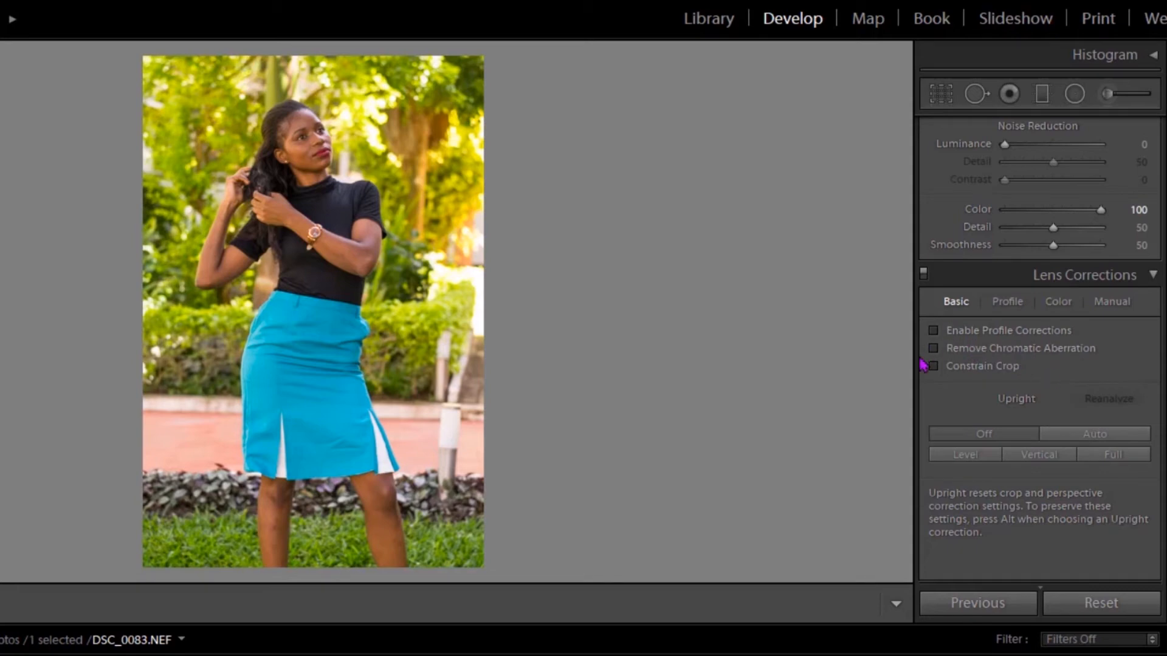
left_click(933, 331)
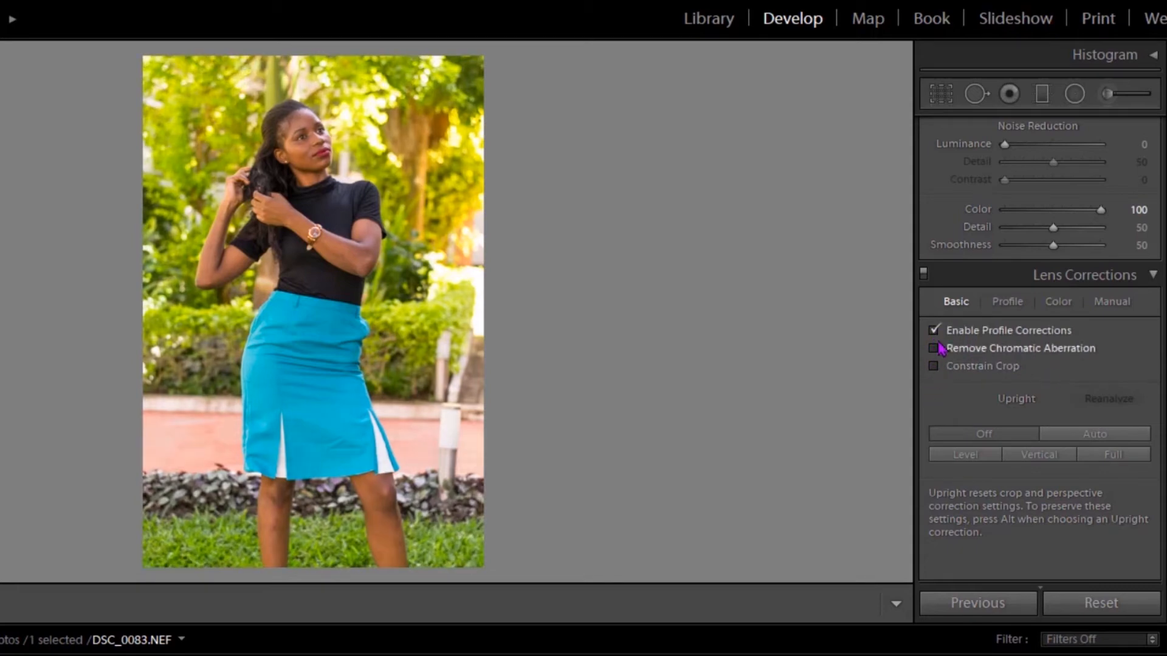
left_click(935, 334)
left_click(939, 342)
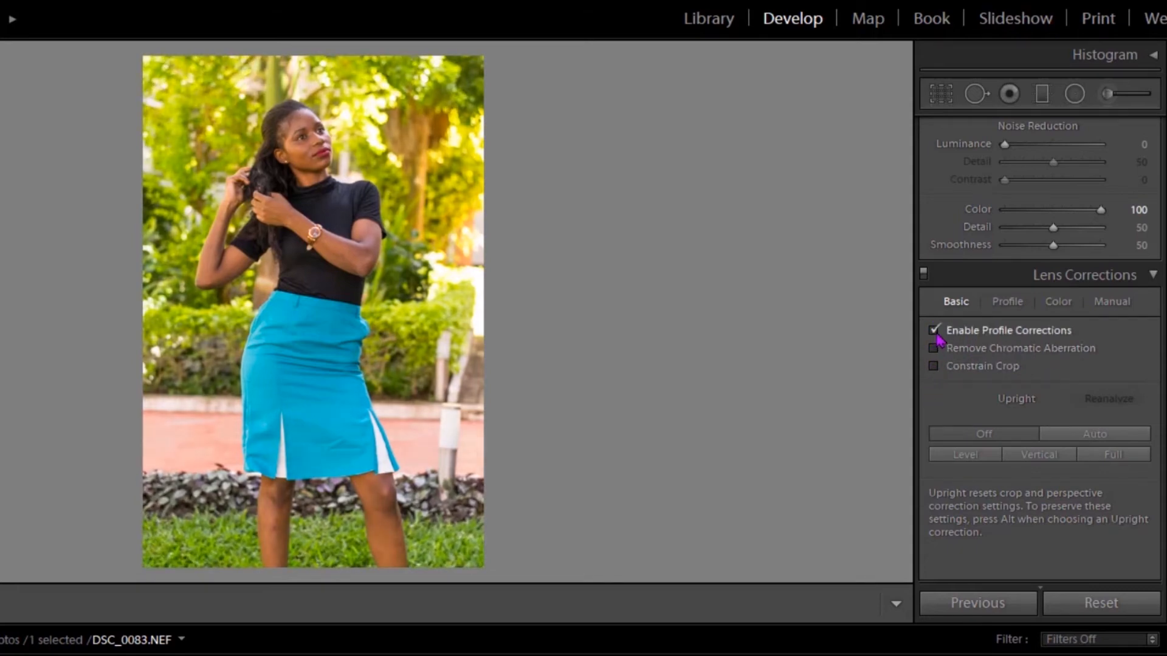
left_click(939, 342)
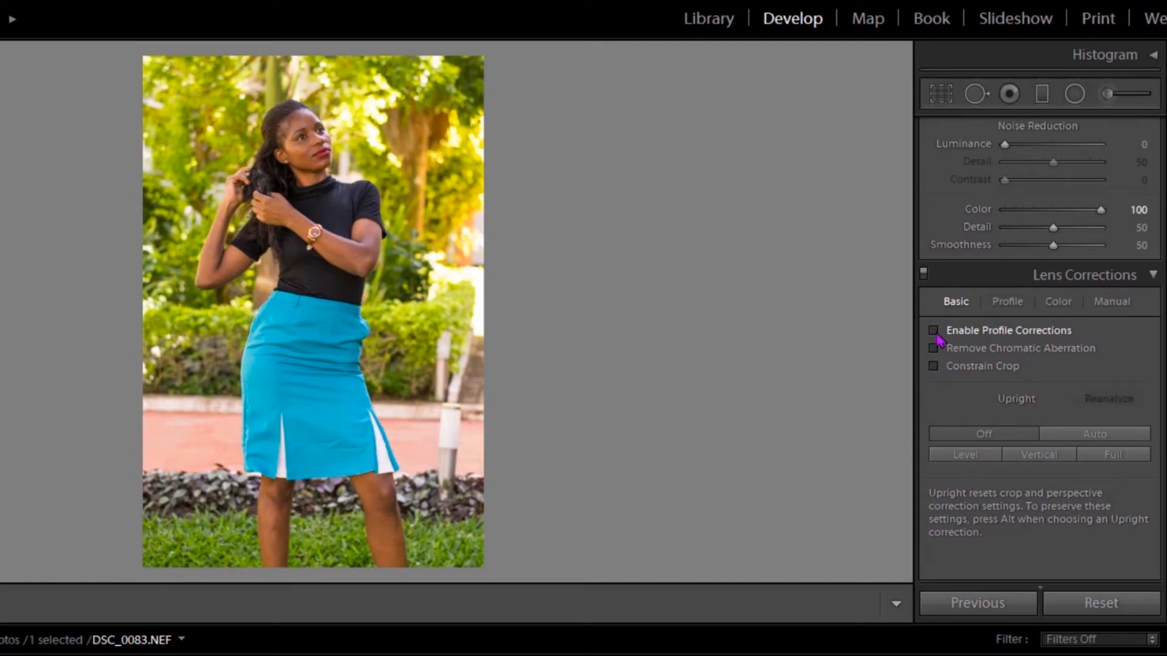
left_click(939, 340)
left_click(939, 344)
left_click(938, 342)
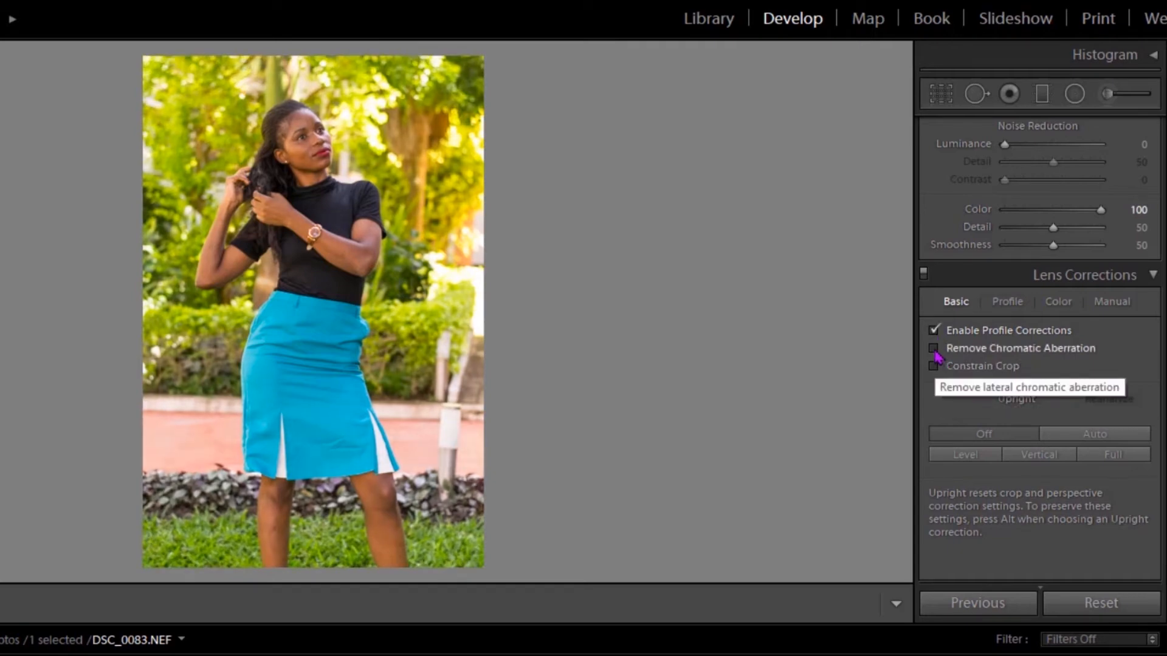
left_click(934, 352)
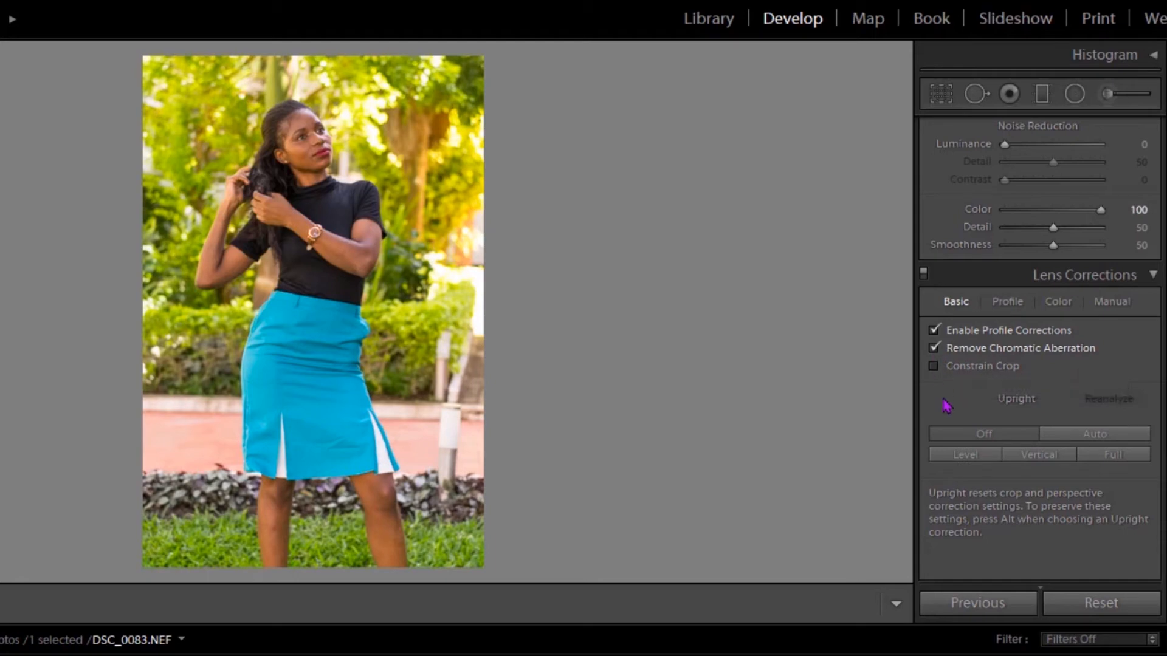
left_click(935, 367)
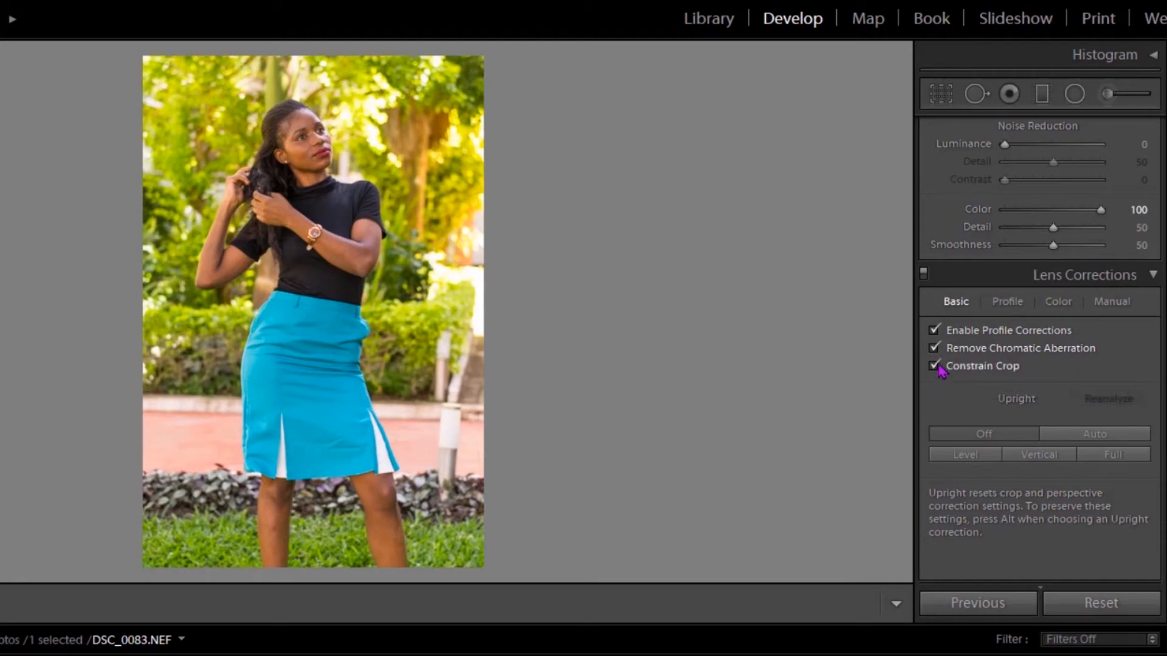
Set the Red Primary to Hue +22 and Saturation −1 in the Camera Calibration settings.
scroll(946, 368, "down", 1)
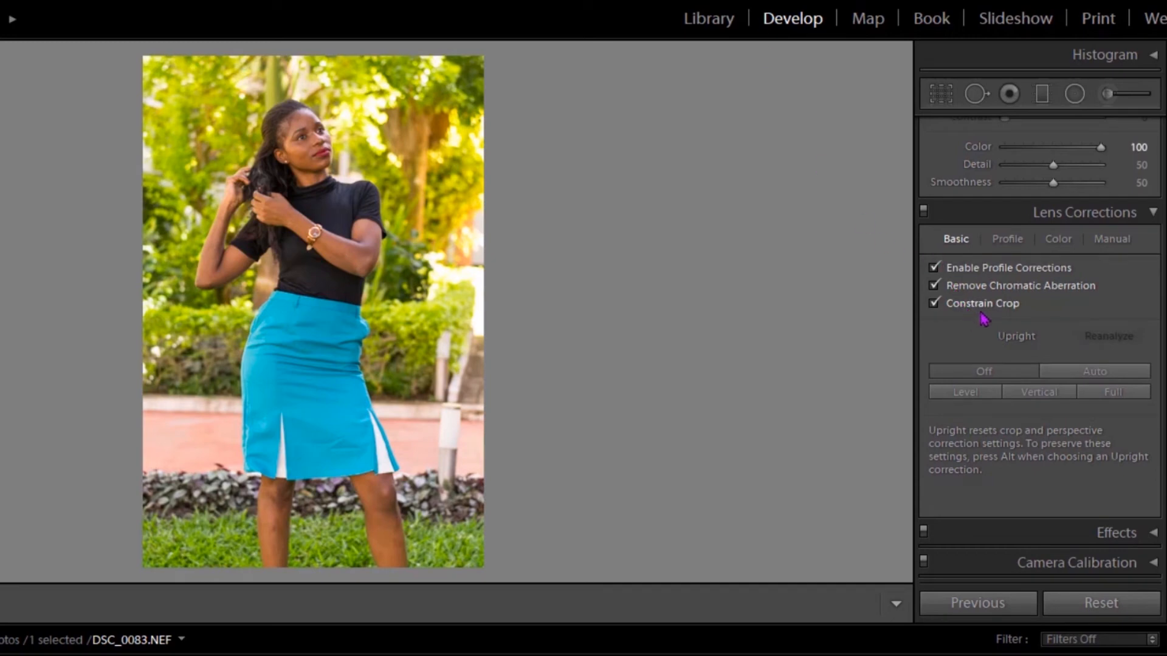
left_click(1002, 539)
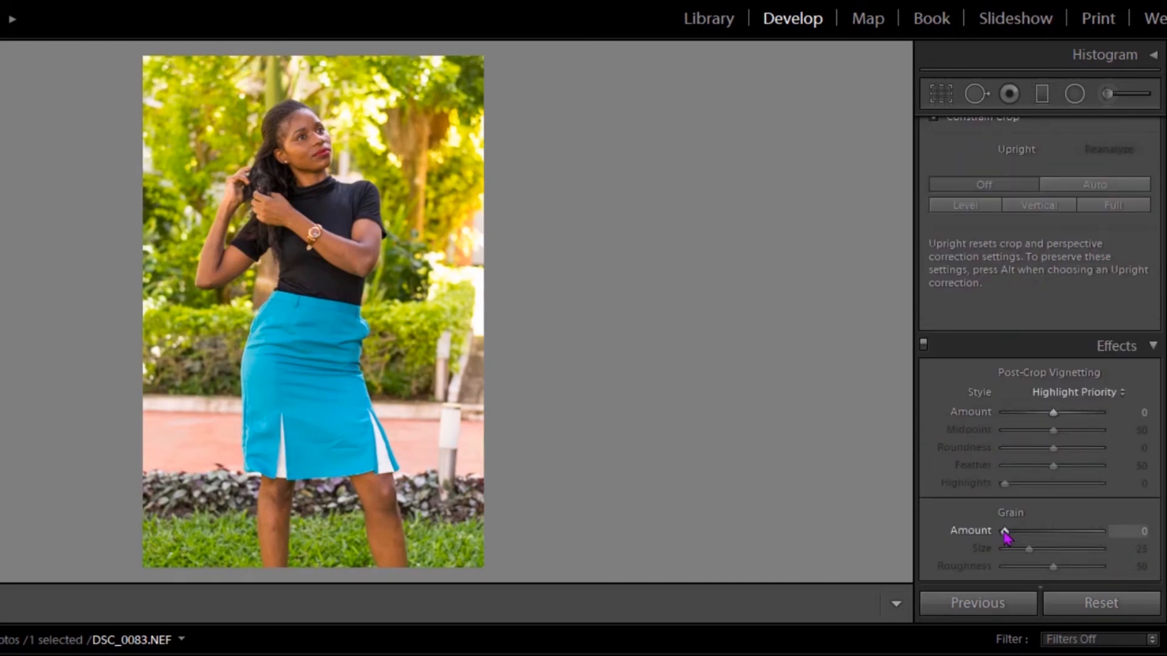
scroll(983, 380, "down", 1)
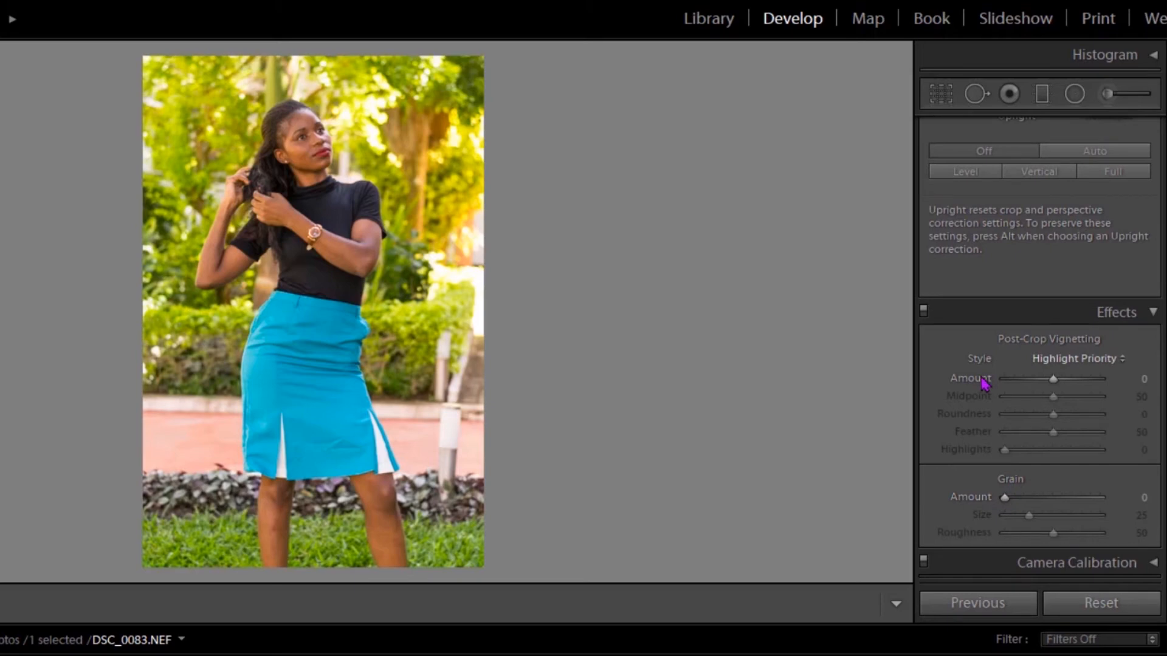
left_click(991, 320)
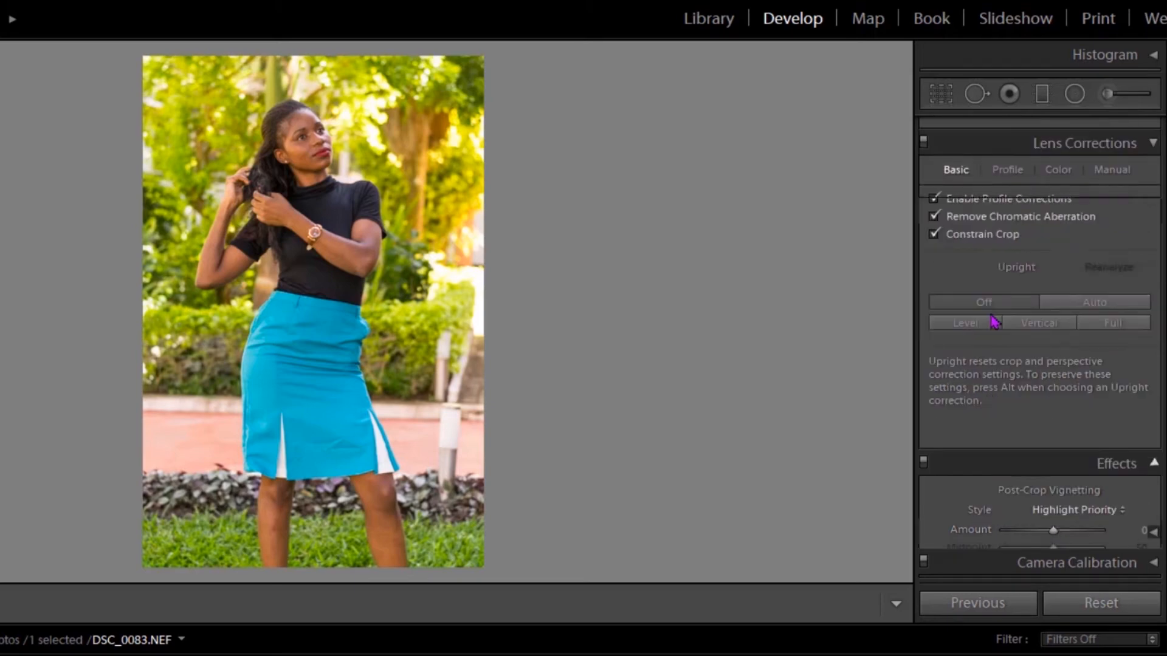
left_click(965, 567)
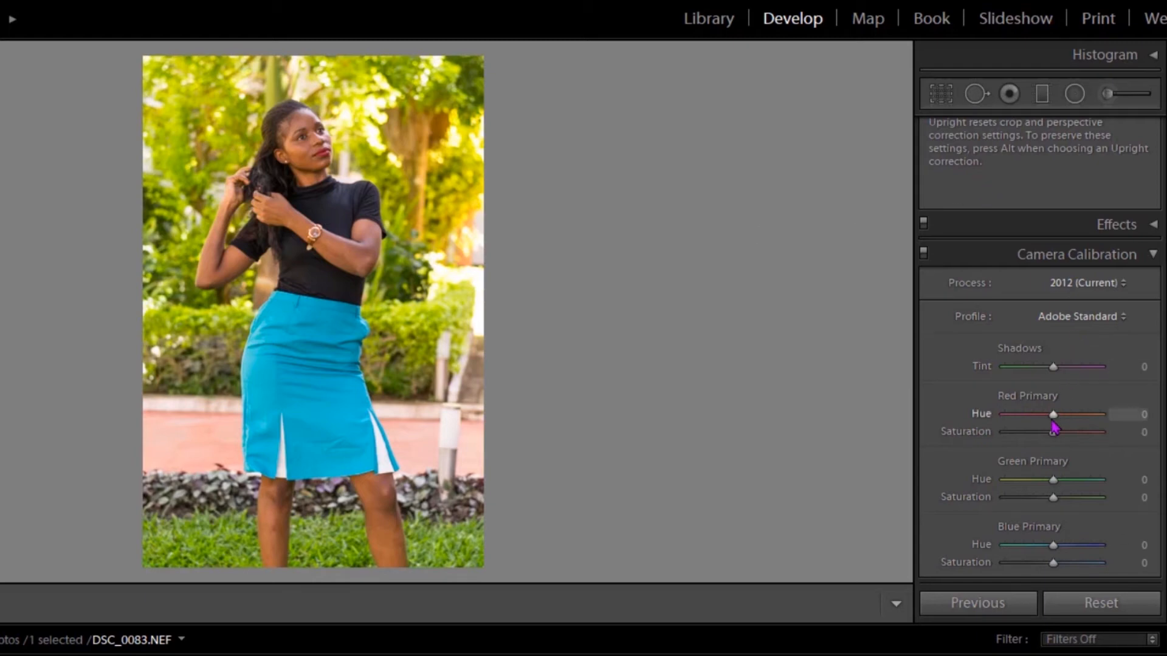
mouse_move(1053, 419)
left_mouse_down()
mouse_move(1104, 435)
mouse_move(1048, 440)
left_mouse_up()
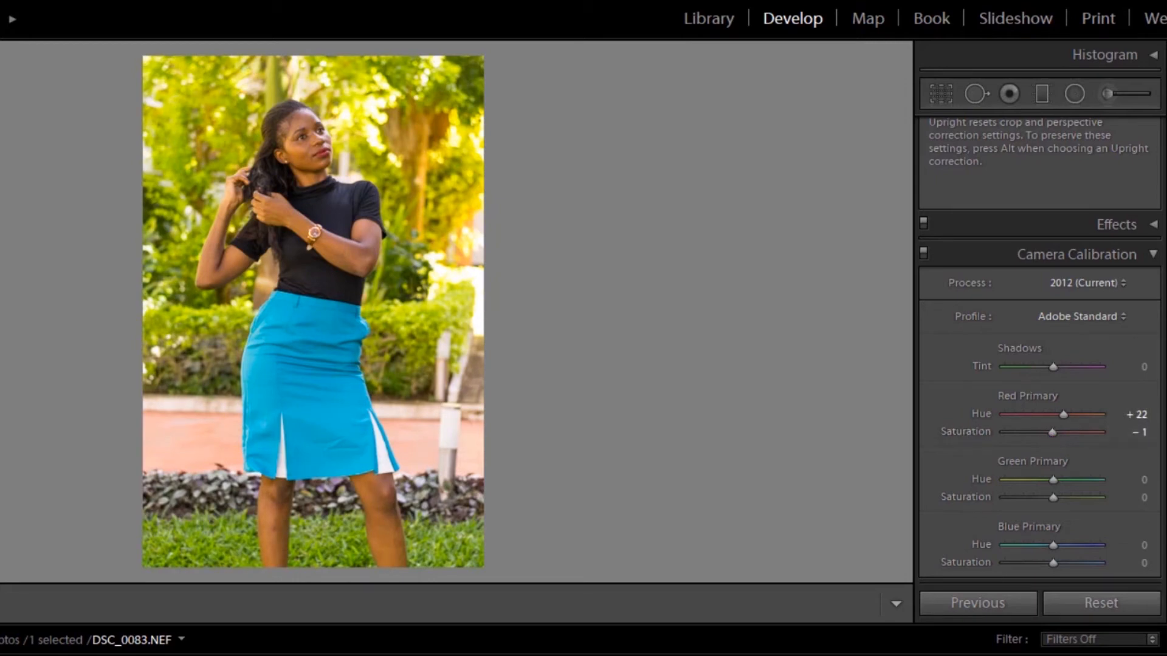
Crop the photo slightly tighter from its upper-right corner, keeping the Original aspect ratio, and apply the crop.
scroll(1040, 350, "up", 15)
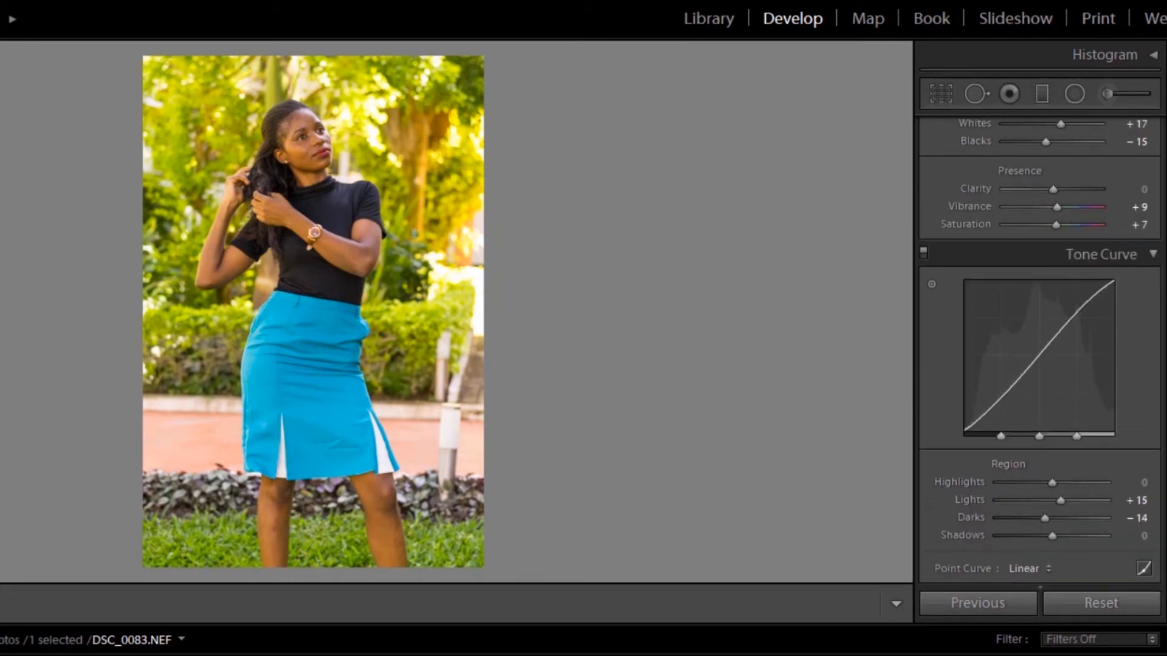
scroll(1039, 350, "down", 1)
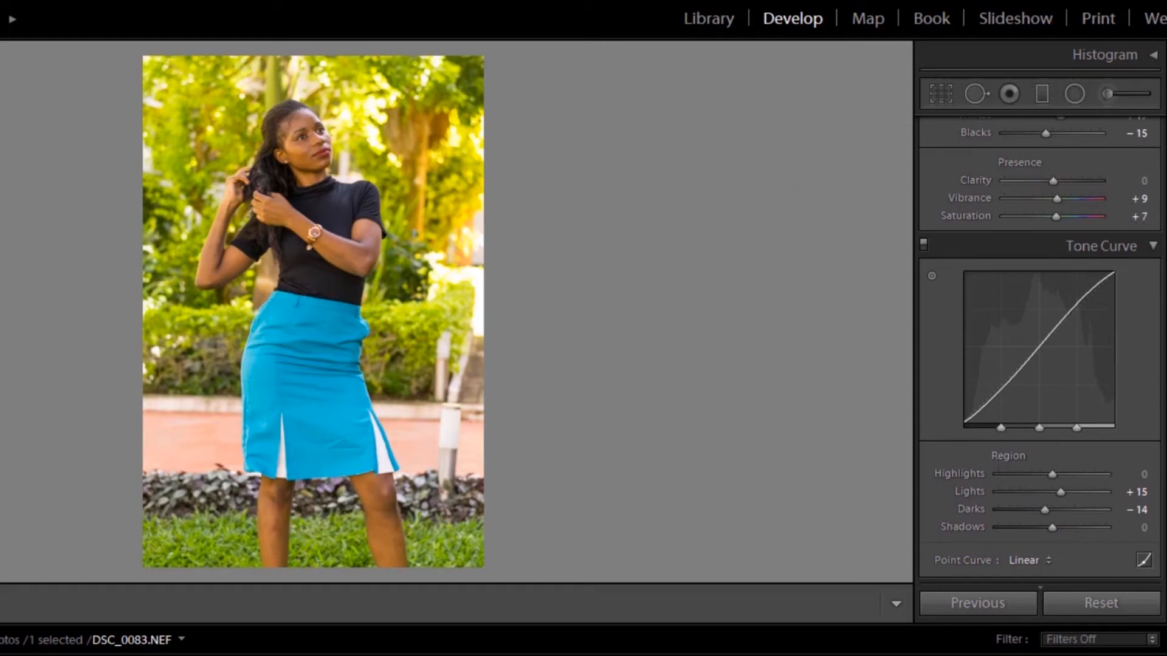
scroll(1039, 351, "up", 8)
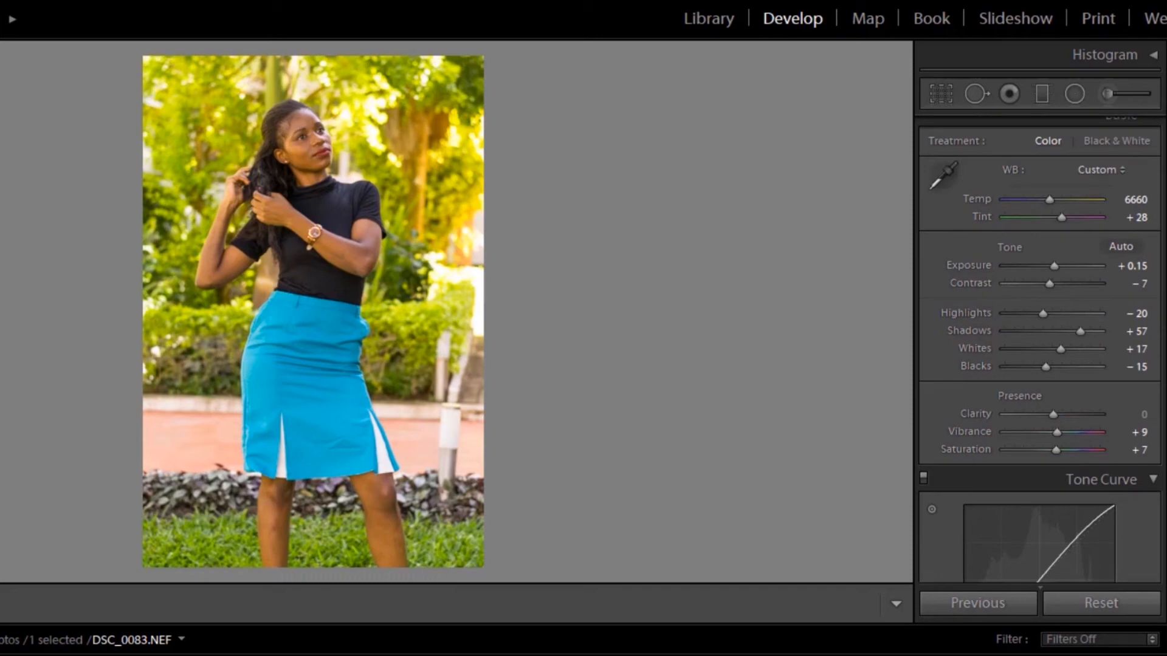
left_click(940, 94)
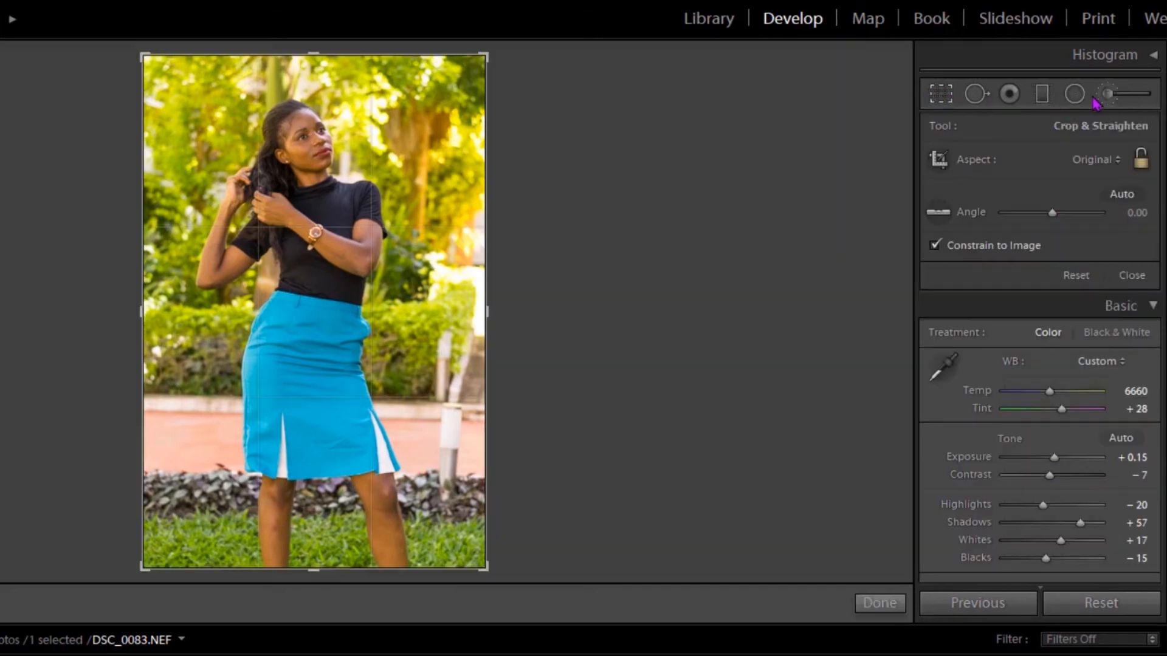
left_click(940, 96)
left_click(941, 95)
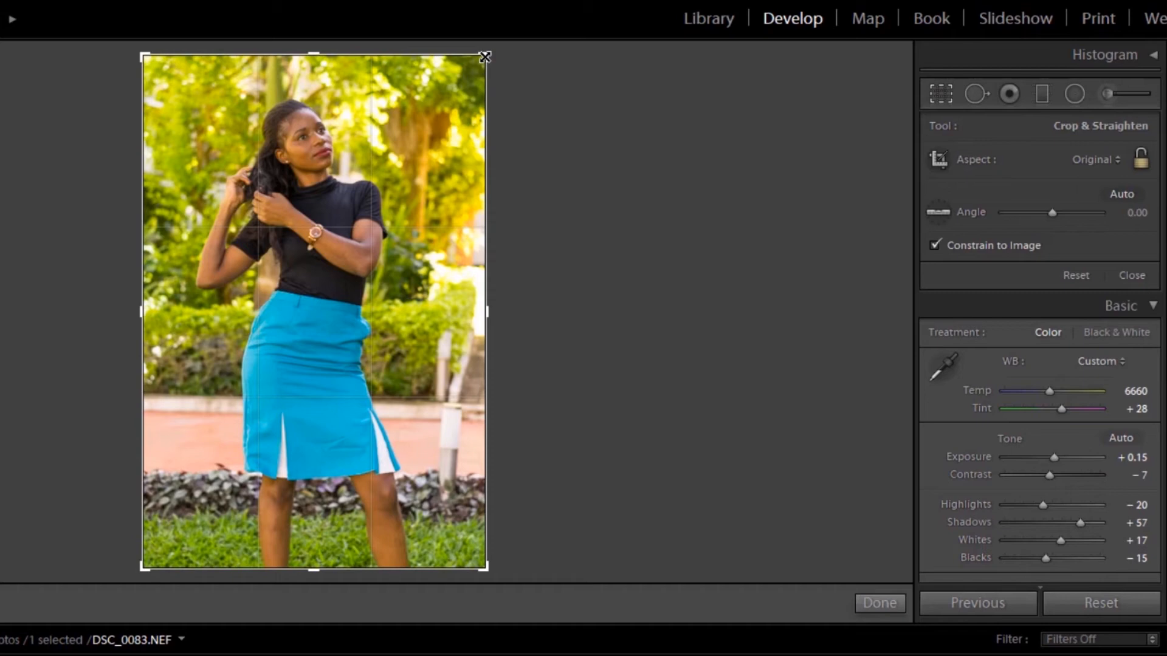
left_click_drag(484, 57, 480, 64)
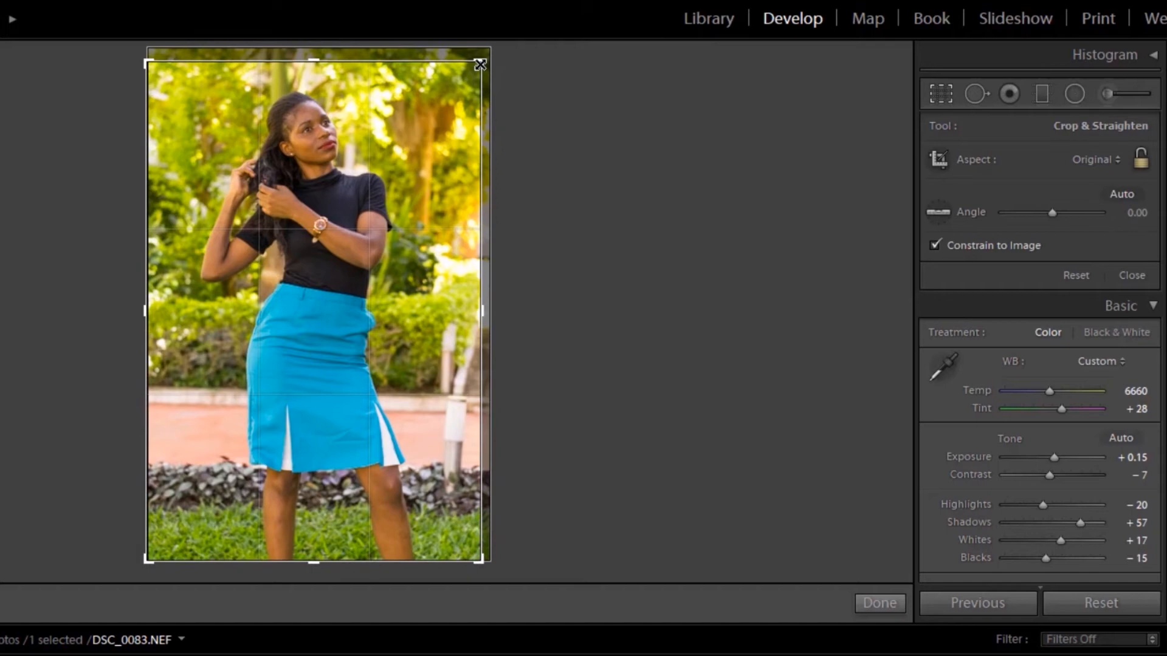
key("Return")
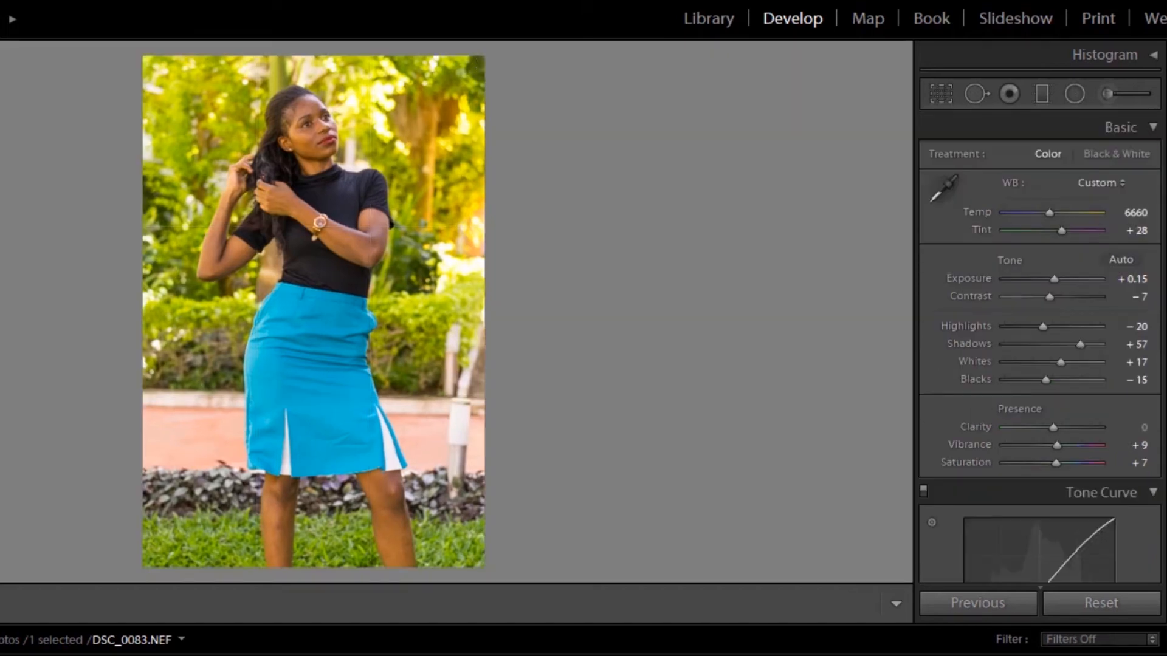
Activate Spot Removal in Heal mode and adjust the brush size to 79 to cover the wristwatch.
left_click(974, 96)
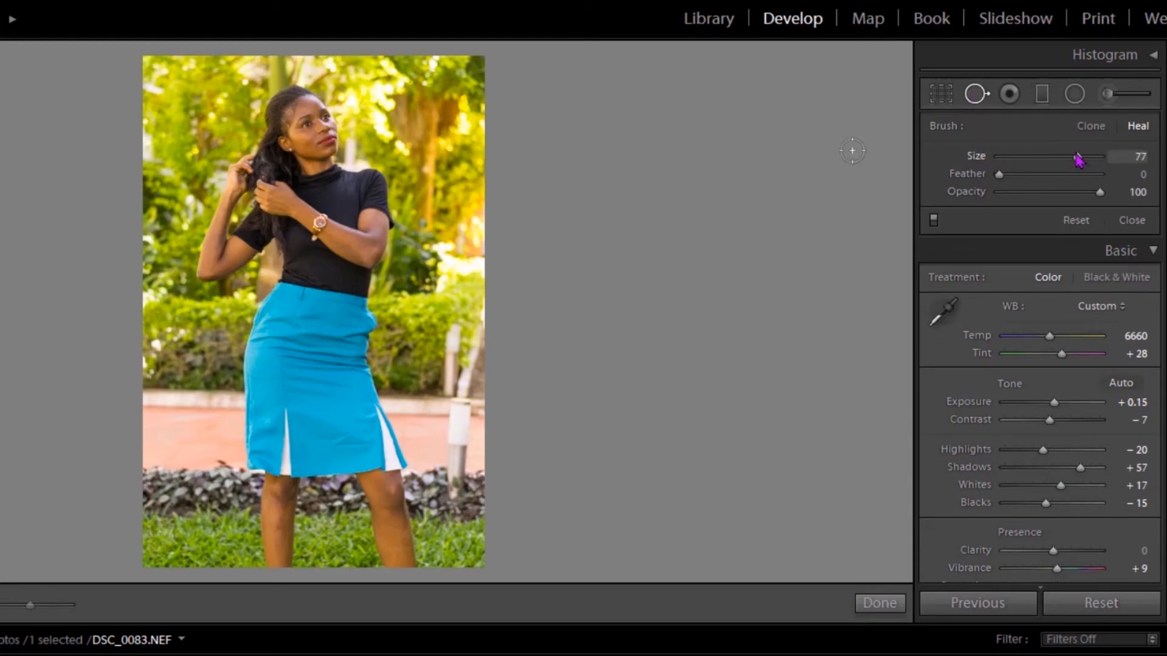
left_click_drag(1077, 158, 1077, 163)
key("]")
key("]")
key("]")
key("]")
key("[")
key("[")
key("[")
key("[")
key("[")
key("[")
key("[")
Try to heal away the wristwatch using forearm skin as the source, and undo the spot edit.
left_click(319, 223)
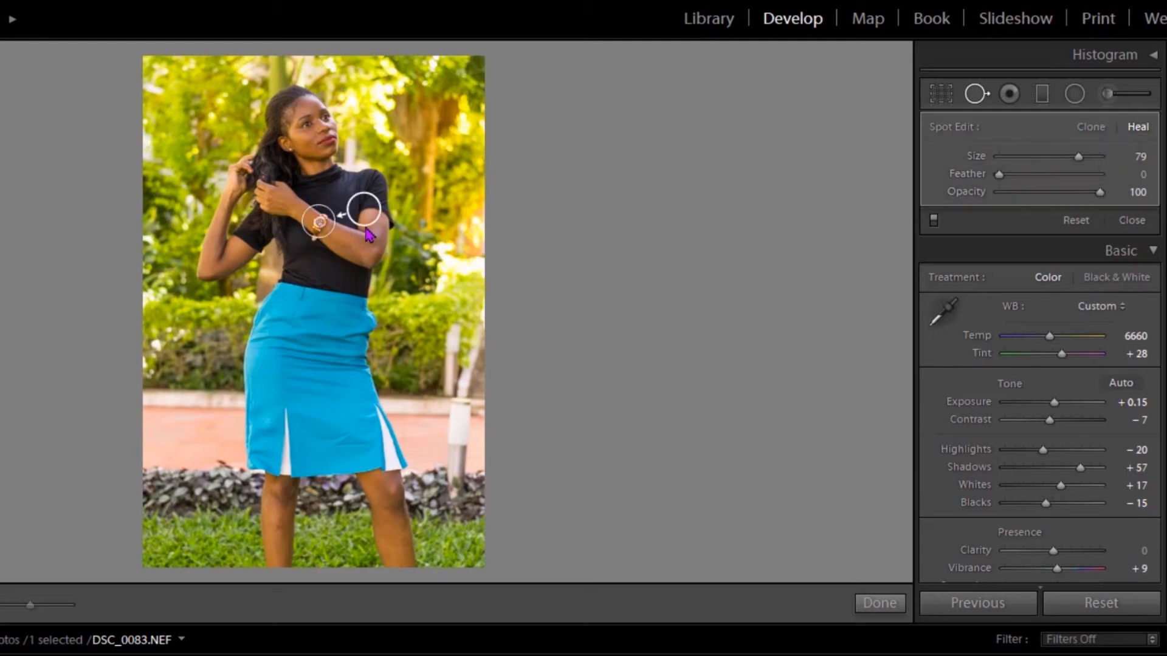
left_click_drag(371, 217, 369, 245)
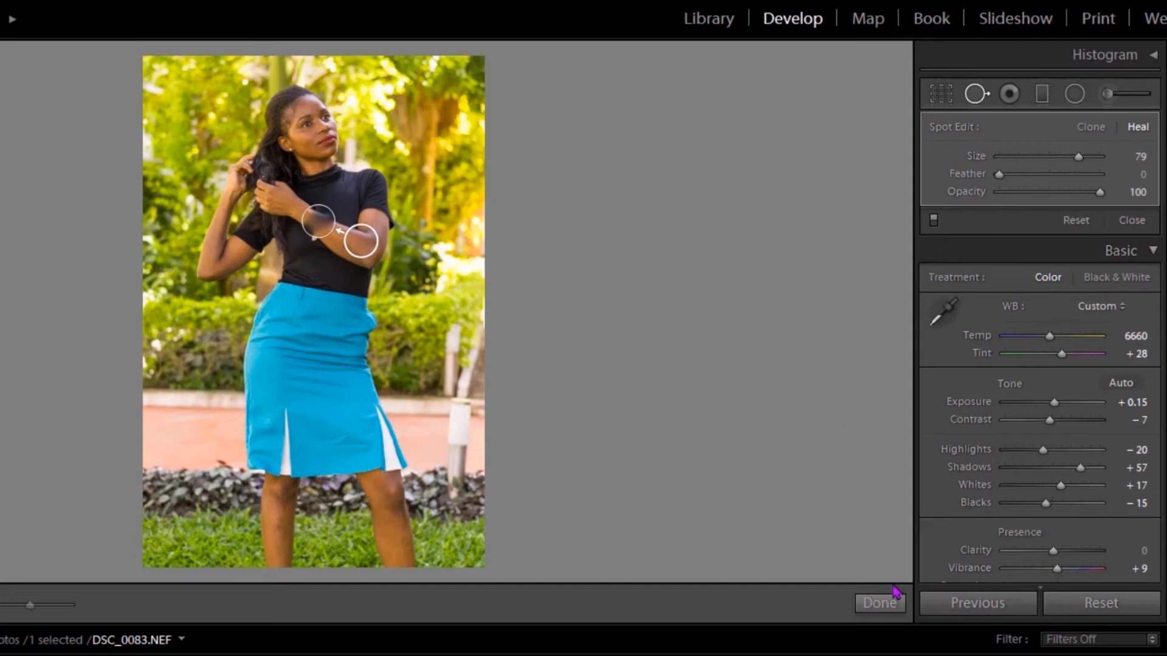
left_click(879, 604)
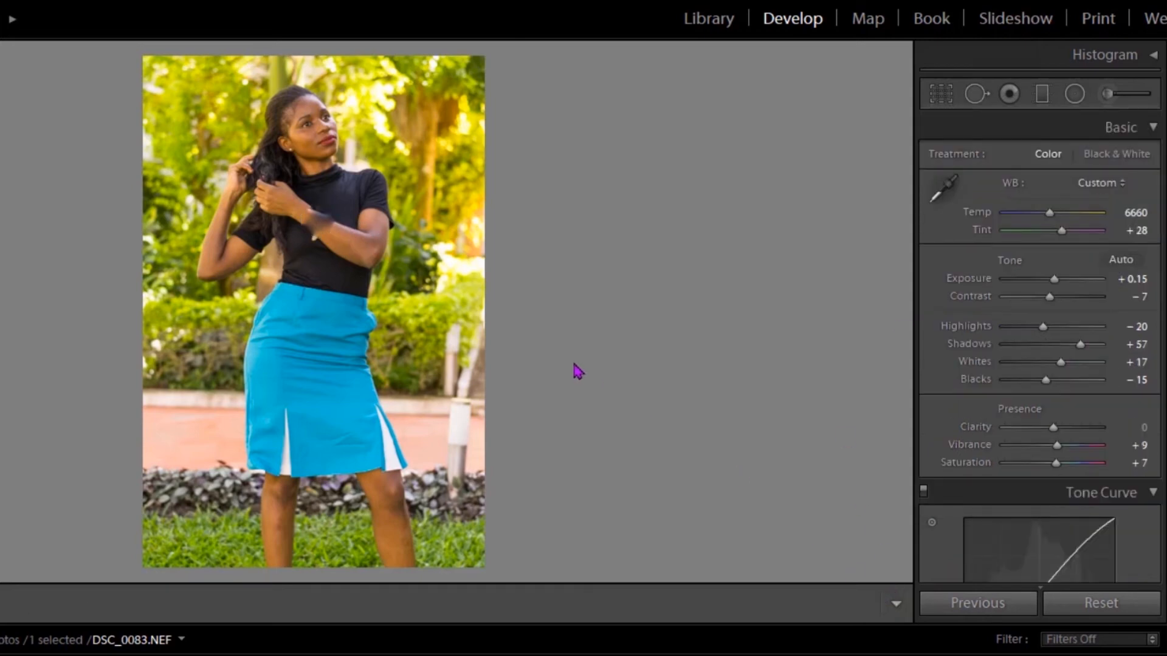
key("ctrl+z")
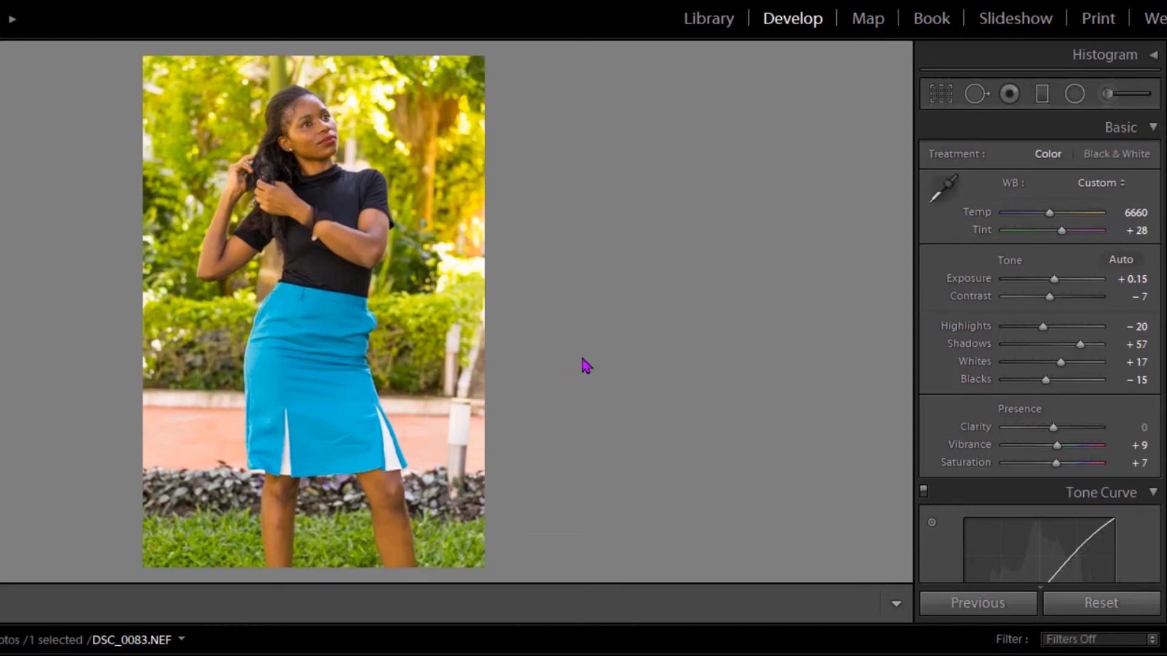
key("ctrl+z")
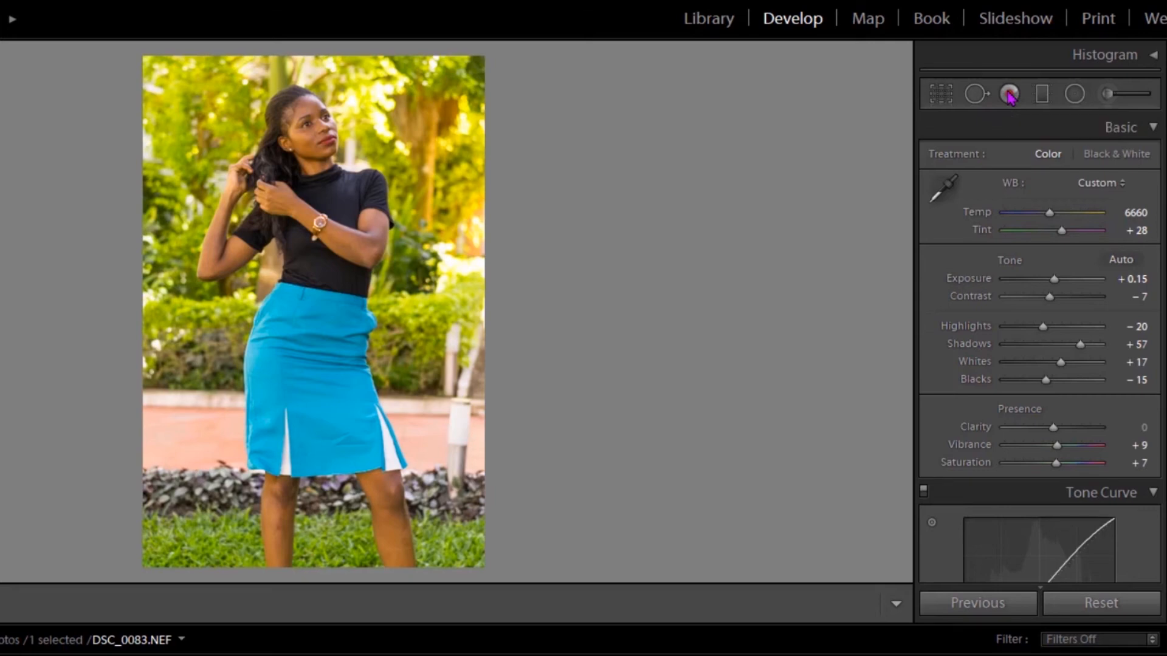
Add a Graduated Filter with Exposure 0.23 from the photo's upper edge down to the woman's waist.
left_click(1043, 94)
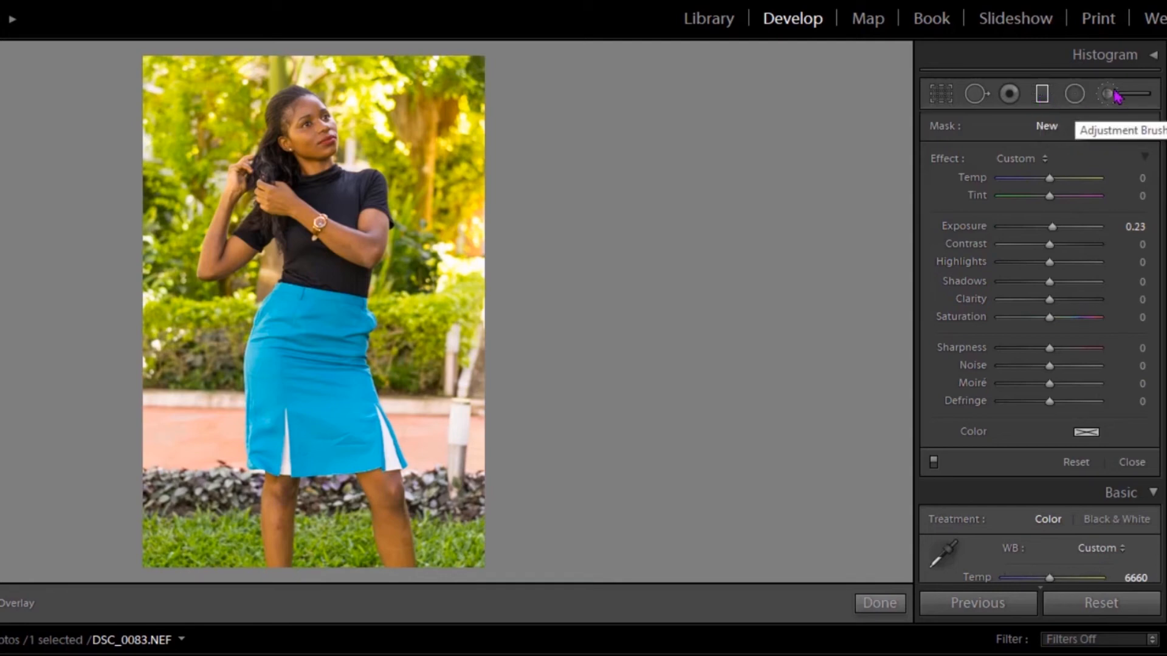
left_click(1042, 94)
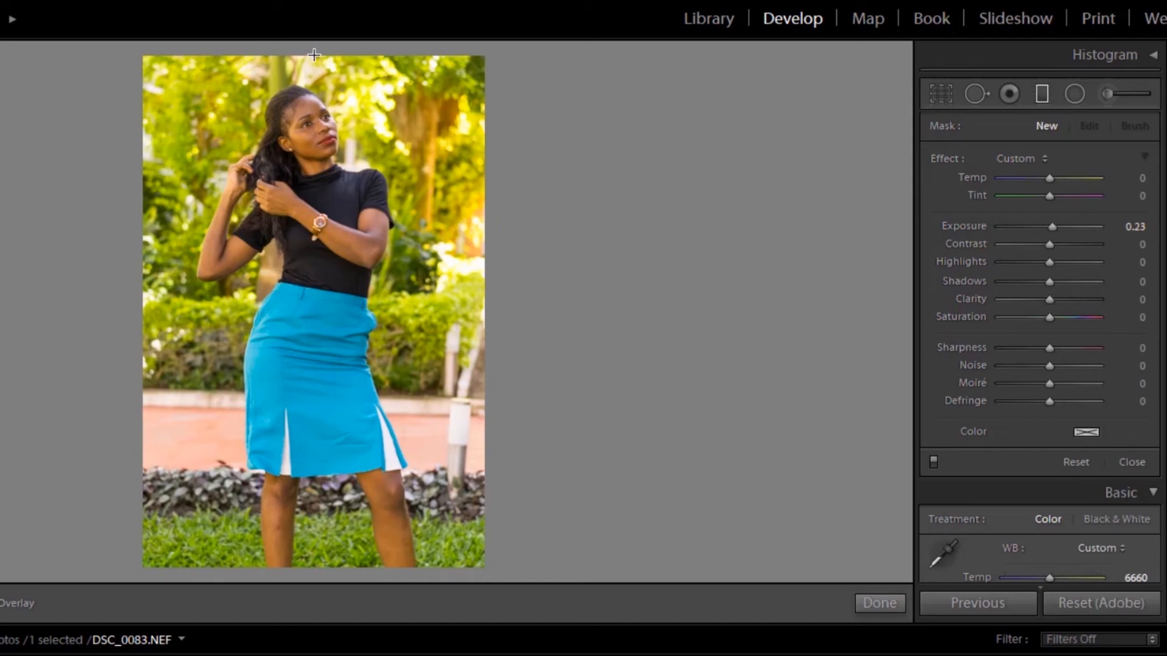
left_click_drag(313, 55, 331, 312)
left_click(313, 177)
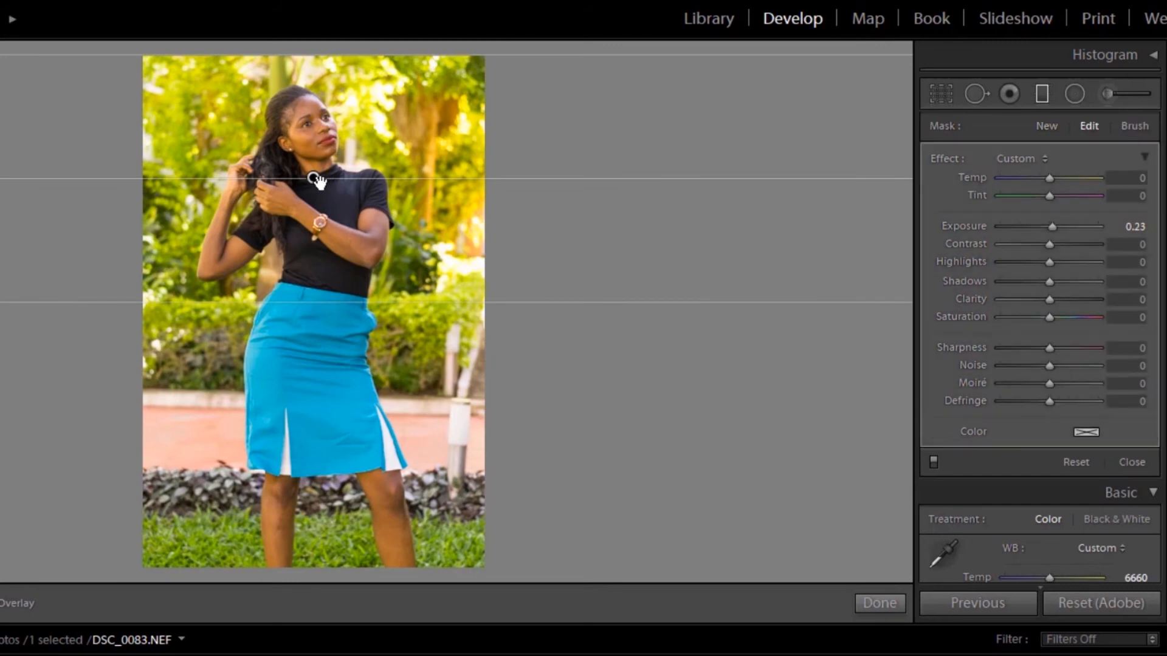
Shift the graduated filter up until its centre is at the woman's mouth, and lower its Exposure to −2.34.
left_click_drag(313, 178, 319, 169)
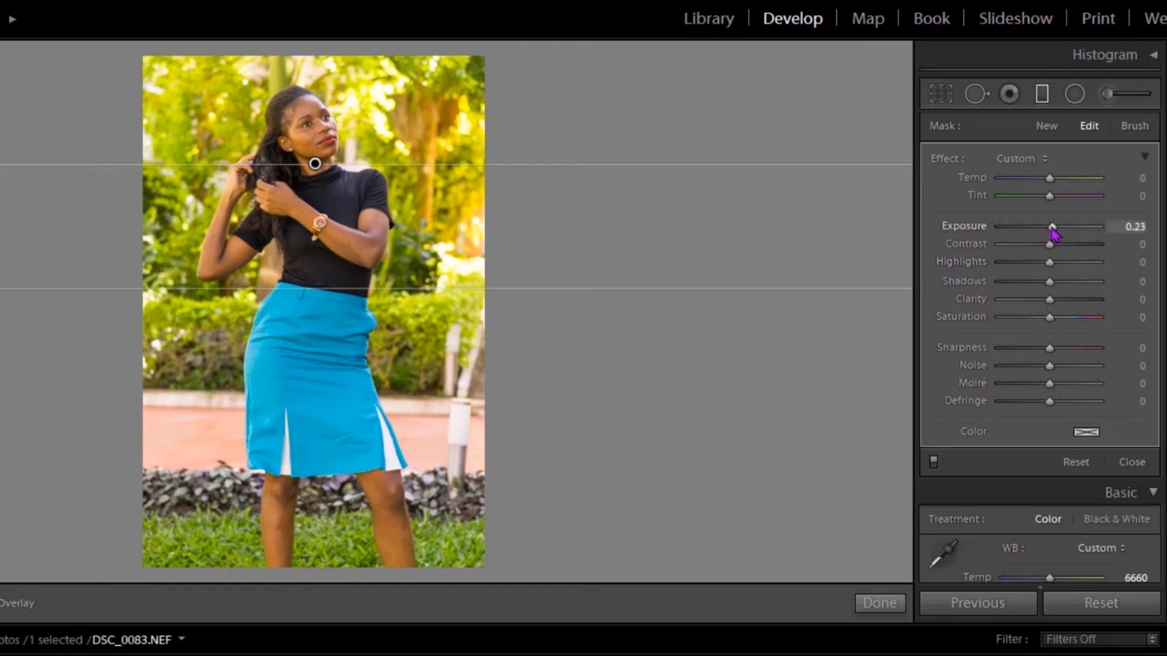
left_click_drag(1055, 229, 1021, 251)
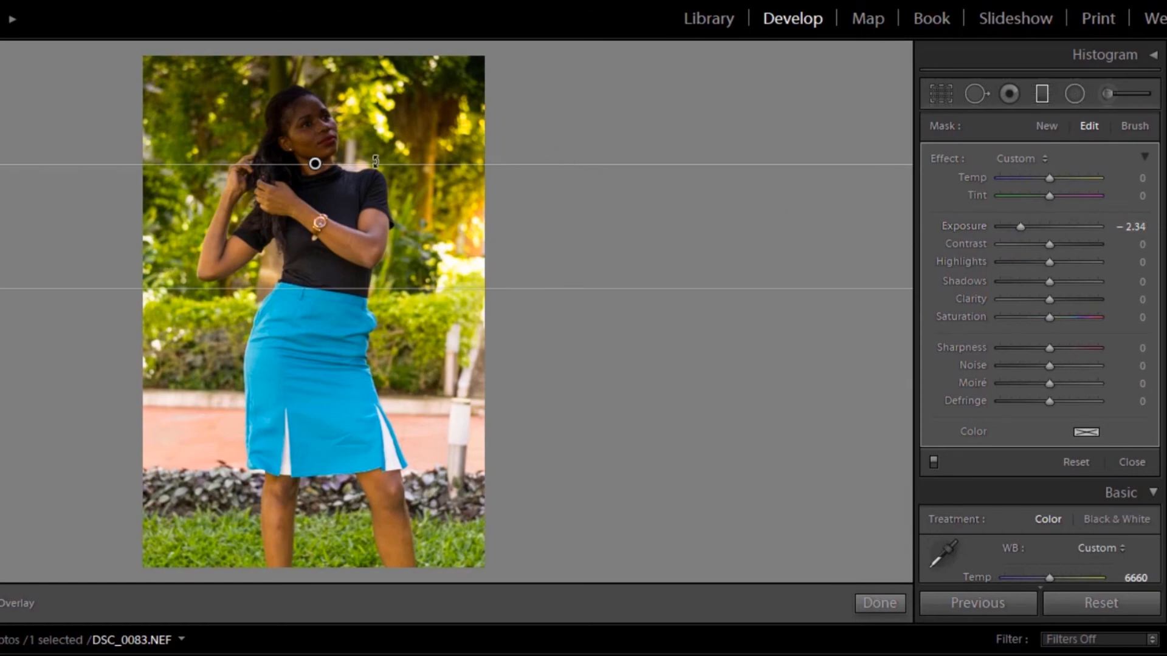
left_click_drag(315, 166, 336, 144)
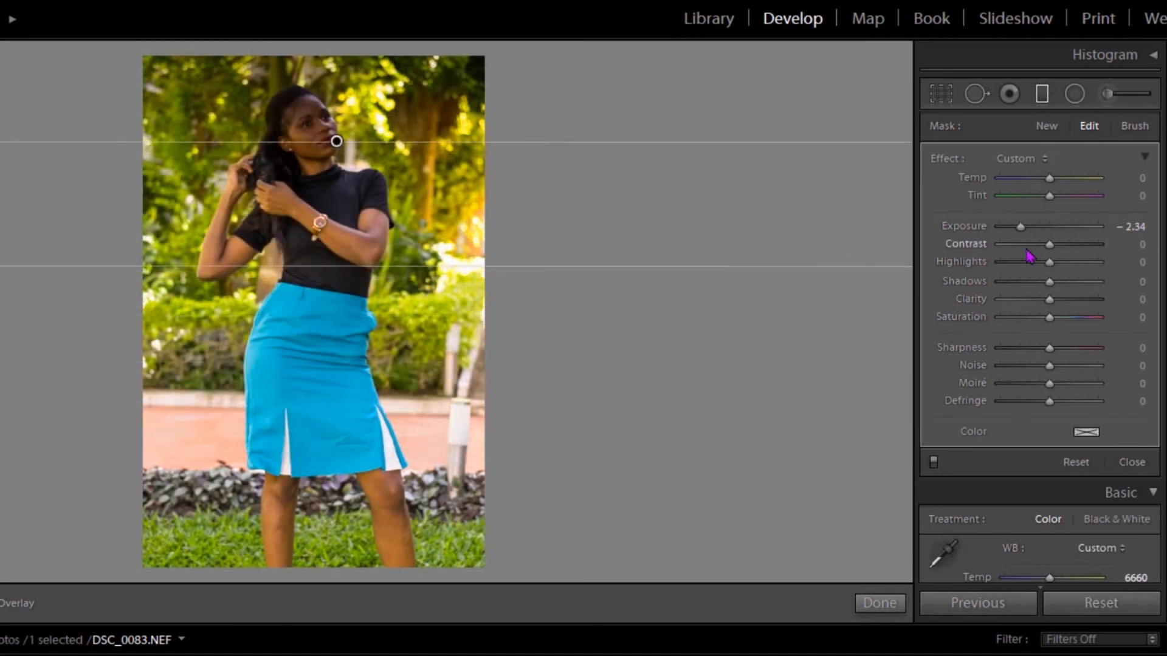
Set the graduated filter's Exposure to −0.23 and Contrast to 11, and close the filter.
double_click(963, 228)
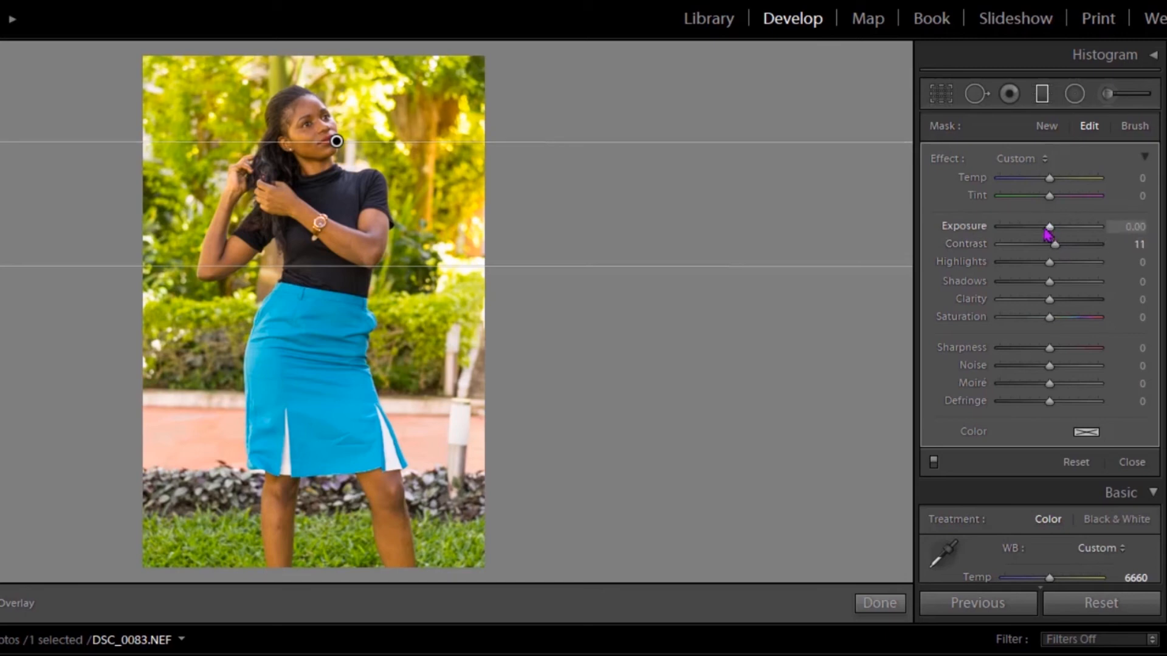
left_click_drag(1037, 235, 1042, 234)
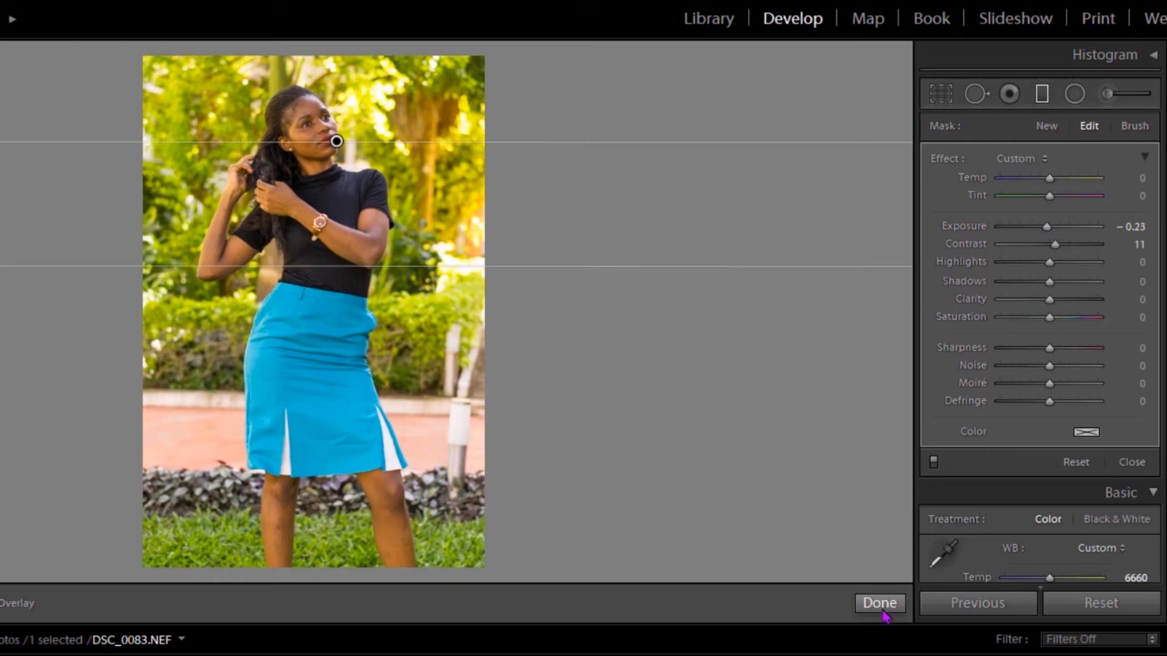
key("m")
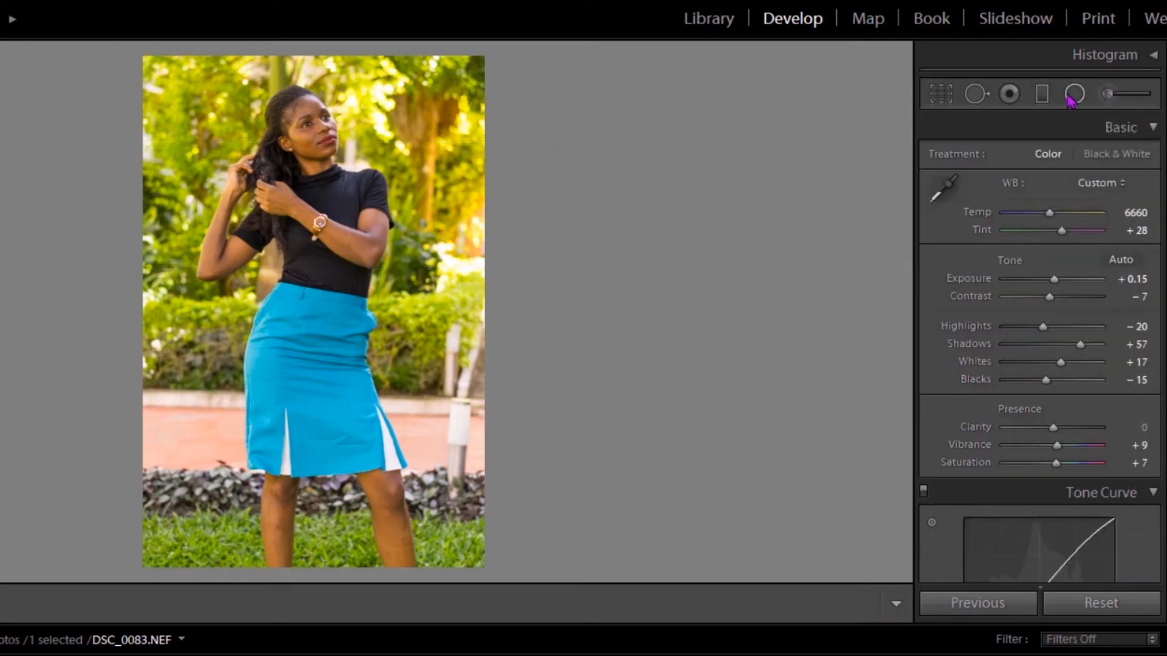
Brush over the upper background foliage with the Adjustment Brush at size 16, using Temp −40.
left_click(1106, 95)
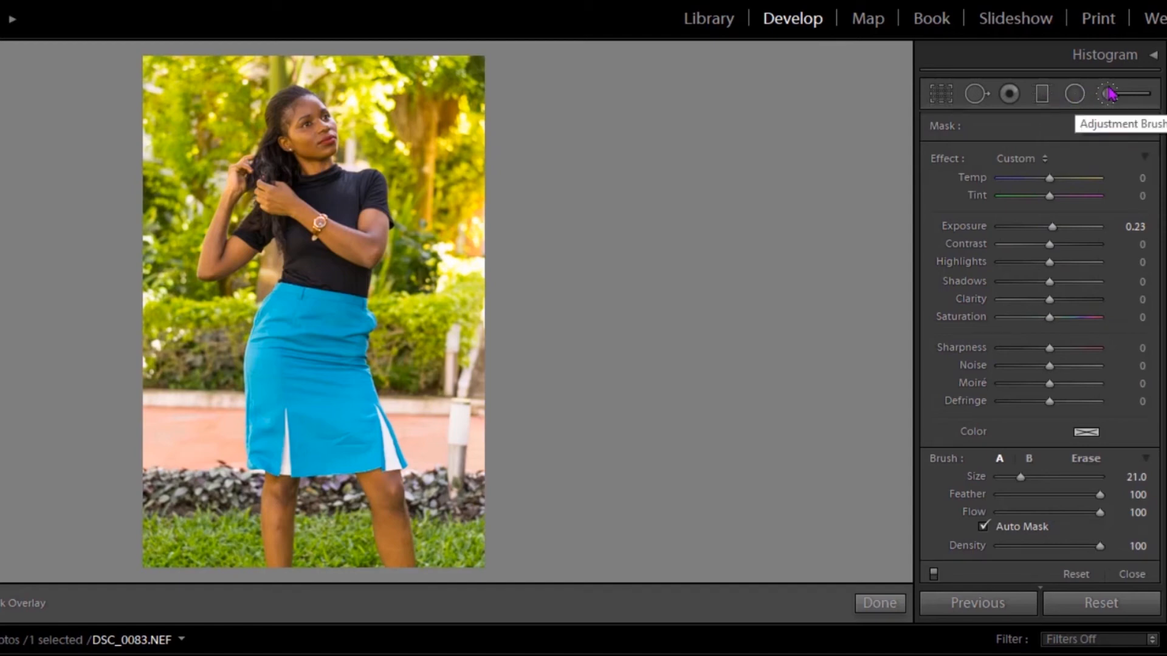
scroll(329, 338, "down", 3)
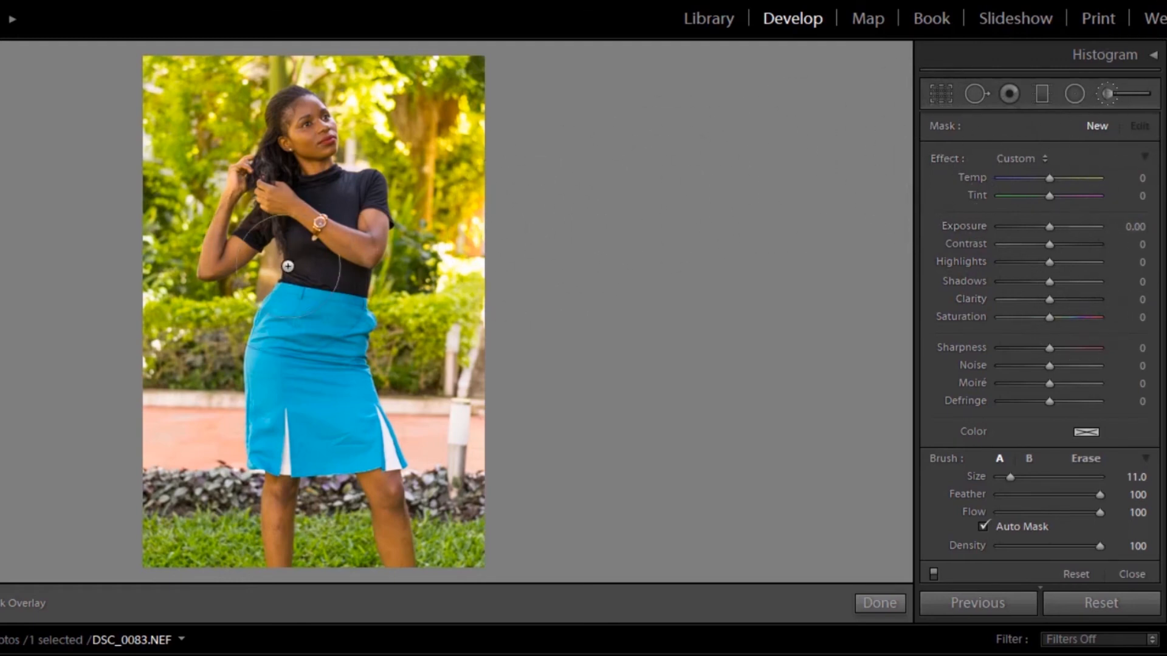
scroll(356, 295, "up", 1)
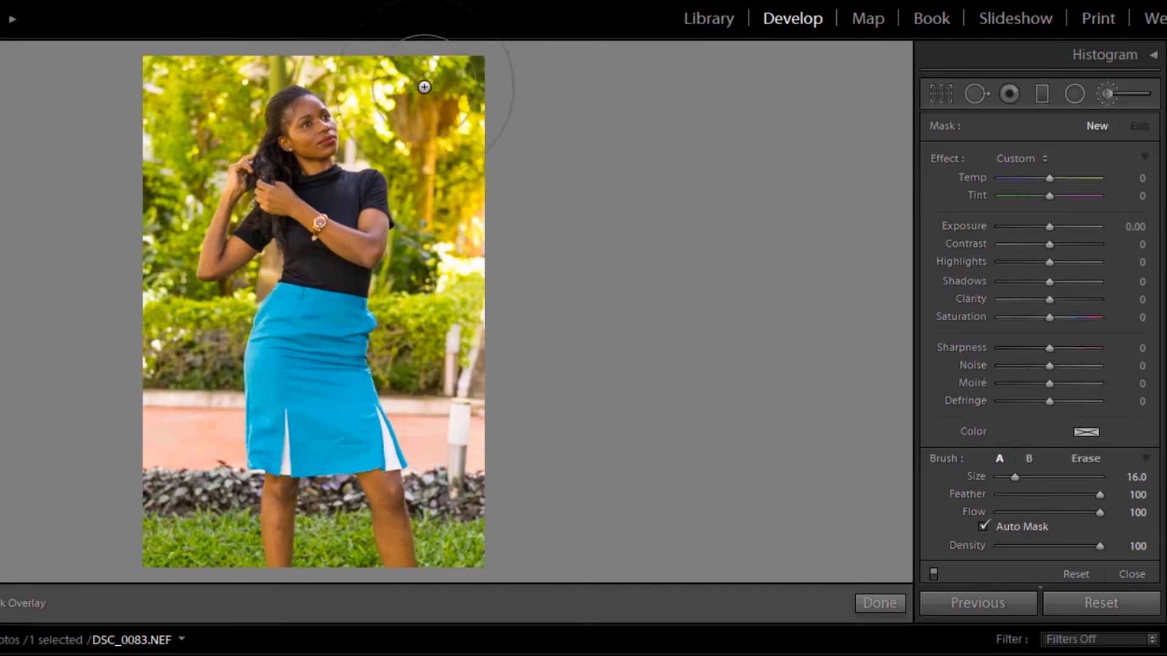
left_click(181, 83)
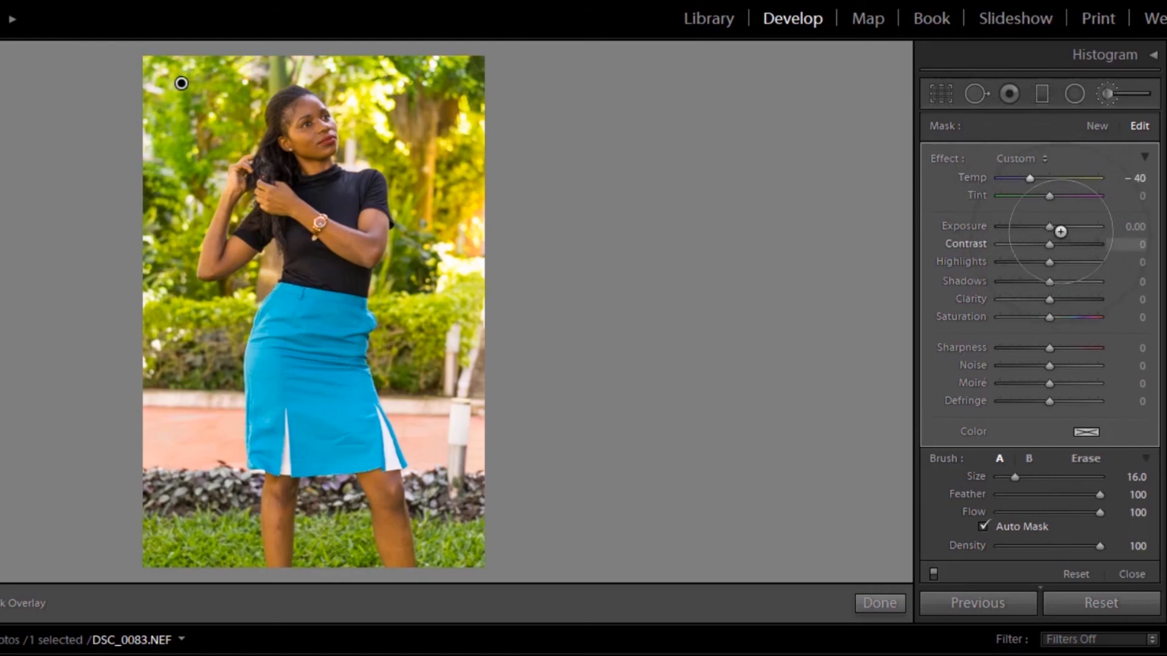
Set the brush adjustment to Exposure −0.91 and Shadows 8, and tint it blue with hue 230 and saturation 66.
left_click_drag(1049, 226, 1037, 230)
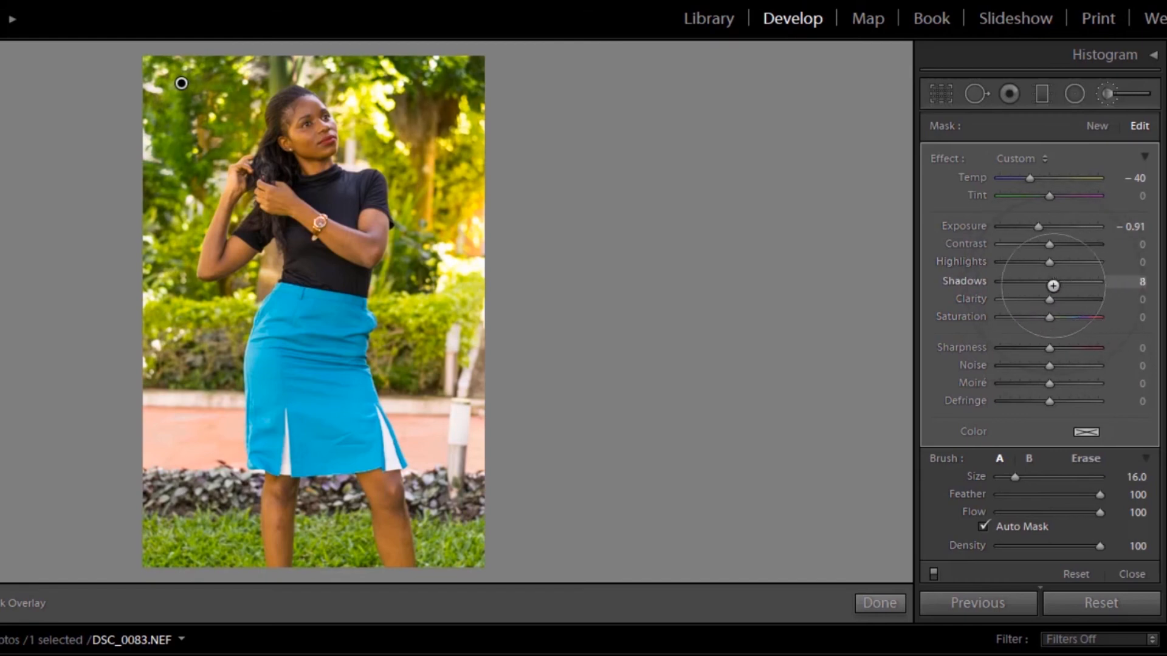
left_click(1086, 434)
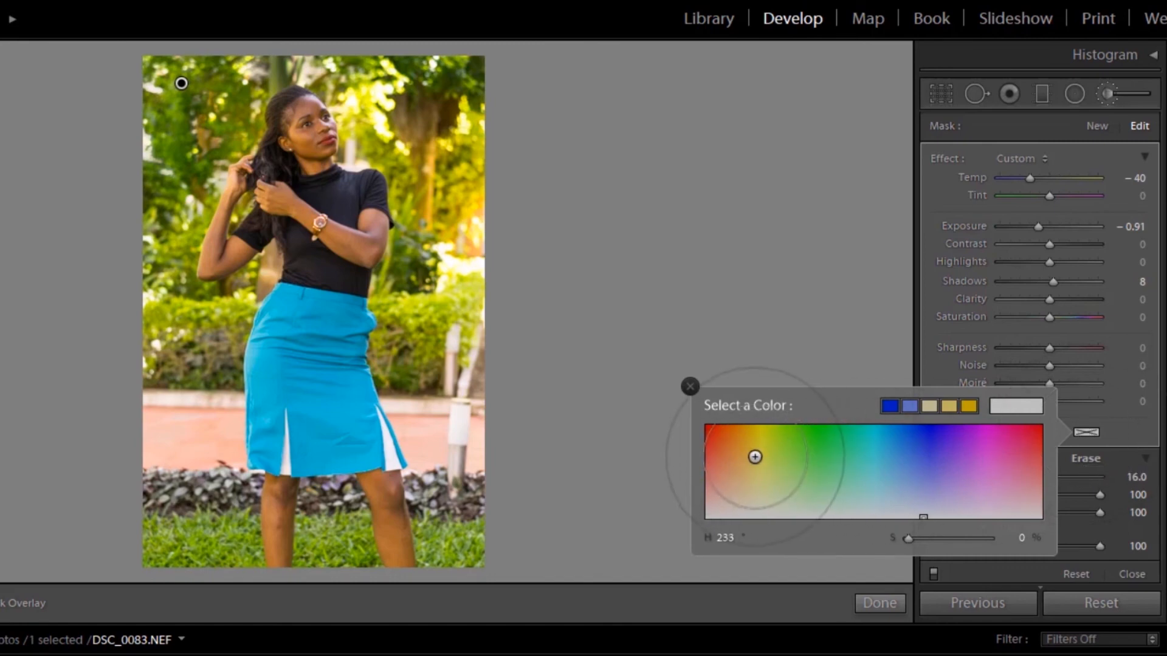
left_click(920, 456)
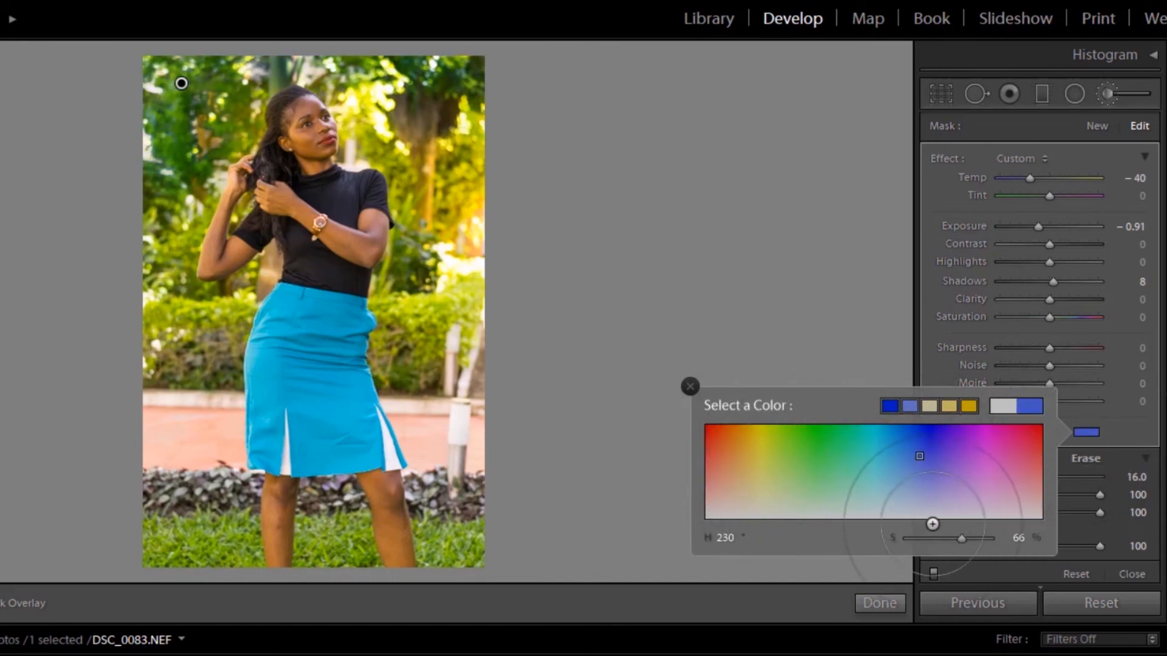
left_click(687, 383)
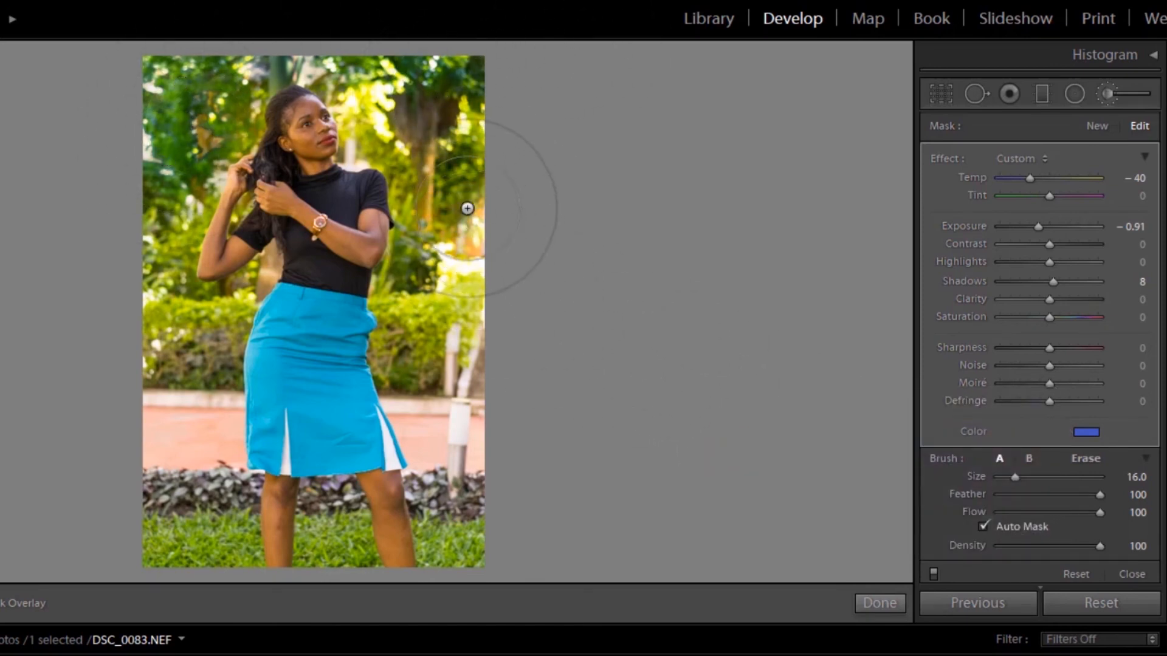
Brush the blue adjustment over the background beside the woman and down to the grass, and reset all the brush's effect settings.
mouse_move(450, 250)
left_mouse_down()
mouse_move(463, 503)
mouse_move(451, 297)
left_mouse_up()
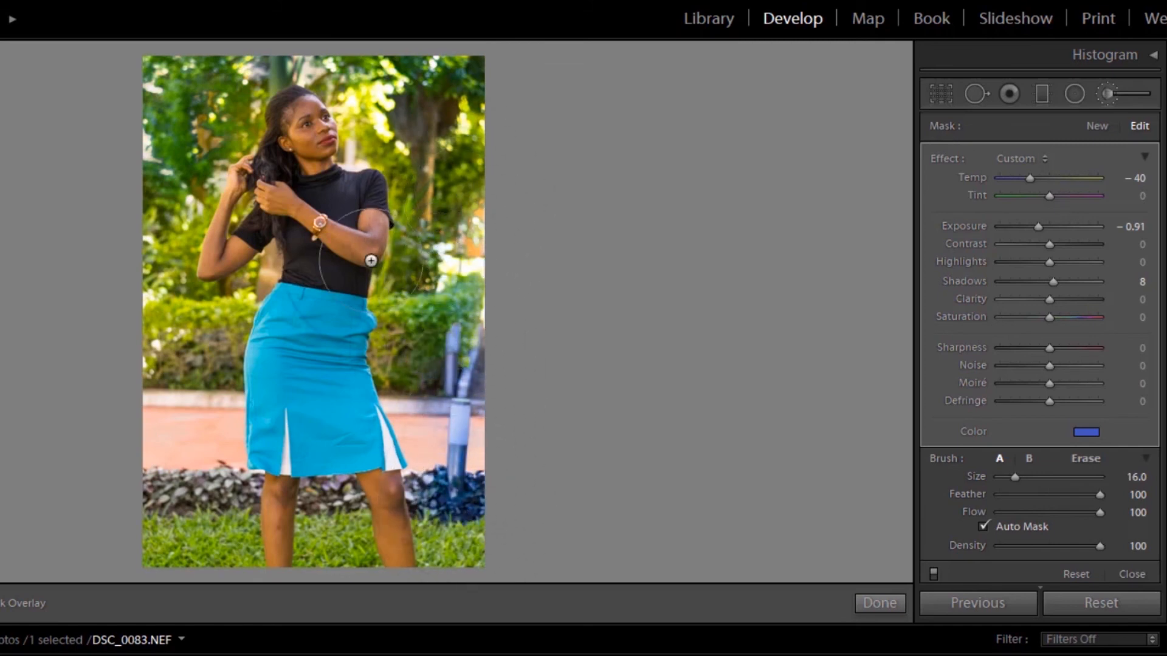
mouse_move(136, 243)
left_mouse_down()
mouse_move(206, 459)
mouse_move(190, 551)
mouse_move(130, 407)
mouse_move(158, 327)
mouse_move(182, 522)
mouse_move(162, 552)
left_mouse_up()
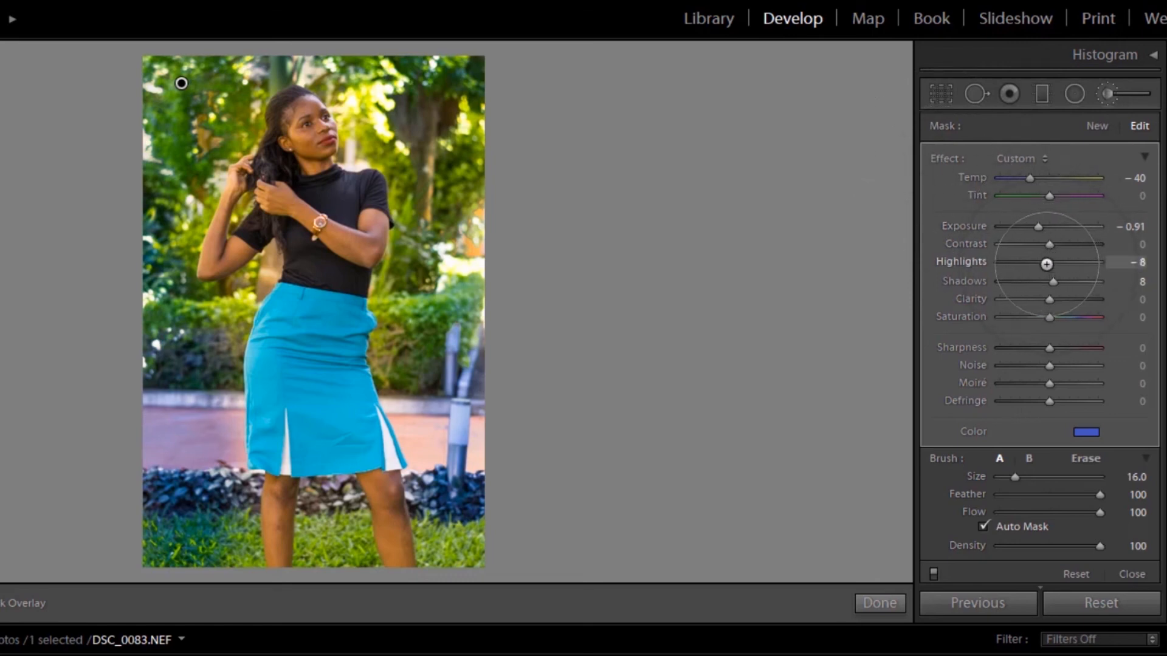
double_click(943, 158)
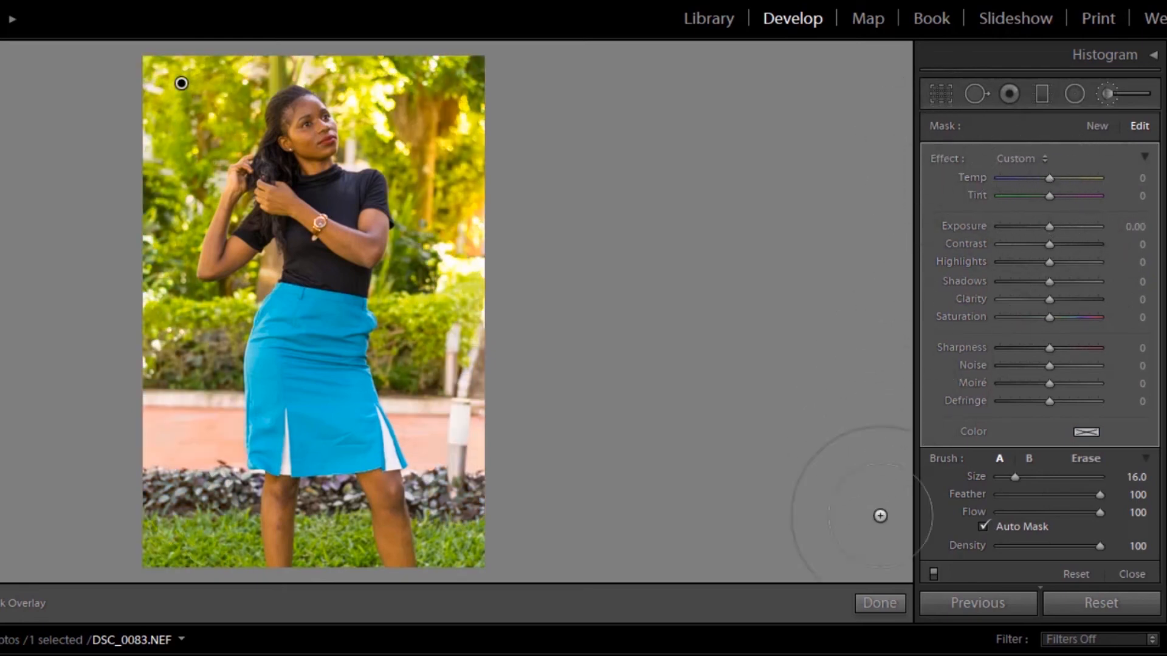
left_click(876, 602)
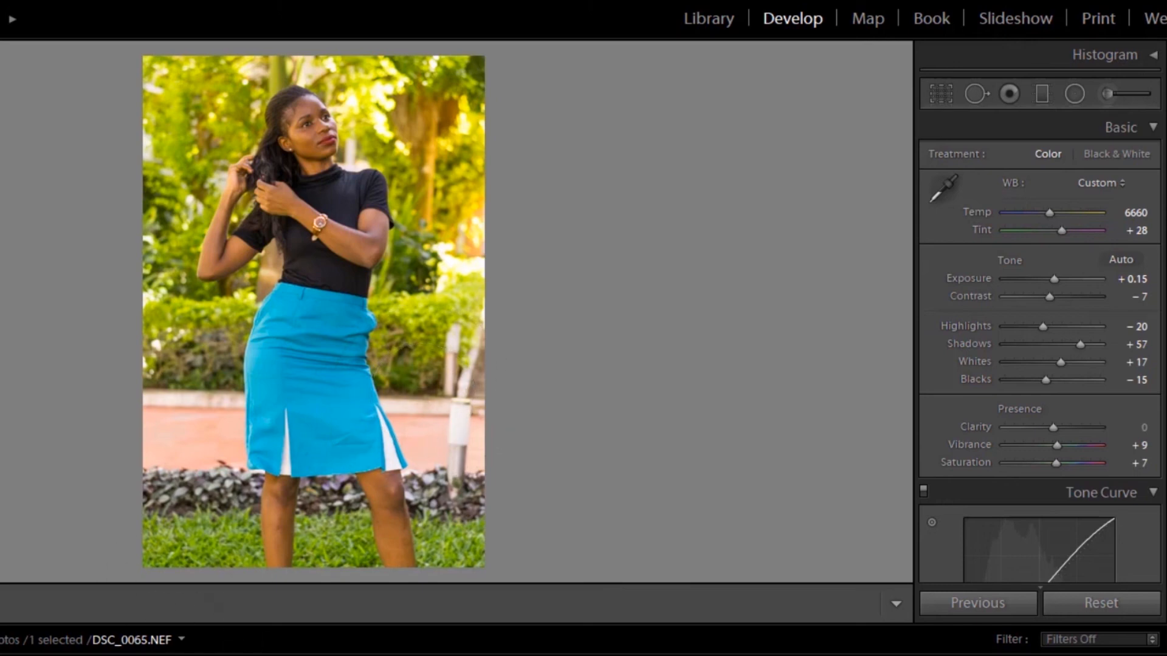
Check the skirt area up close, and open the Export dialog for the edited photo.
left_click(238, 477)
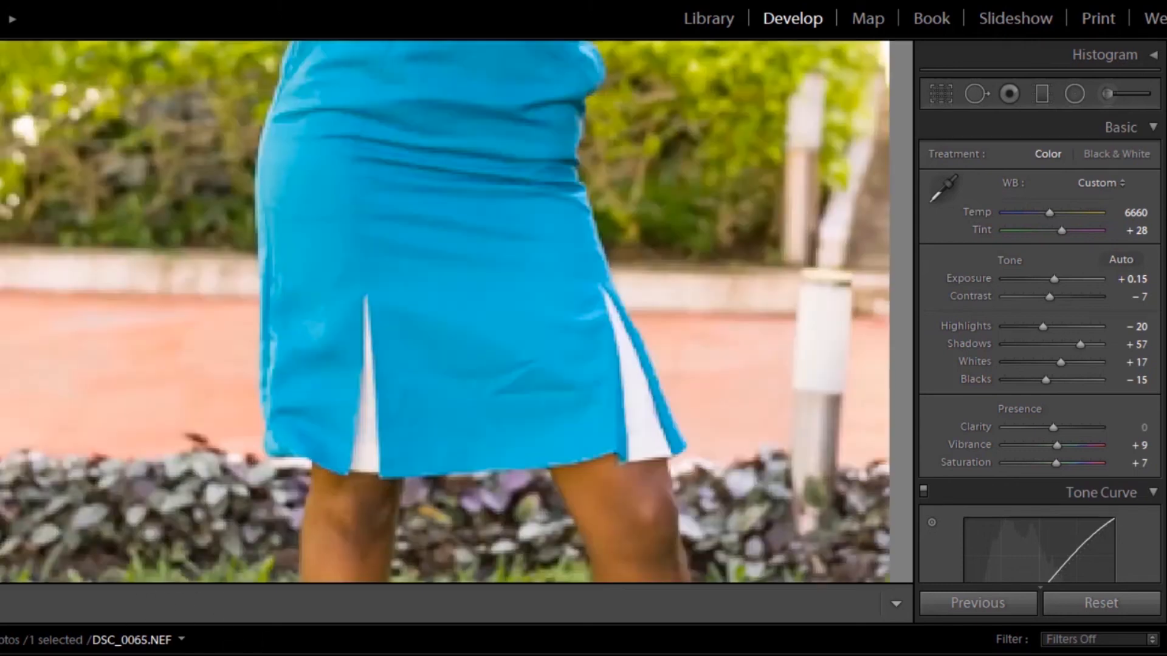
left_click(410, 361)
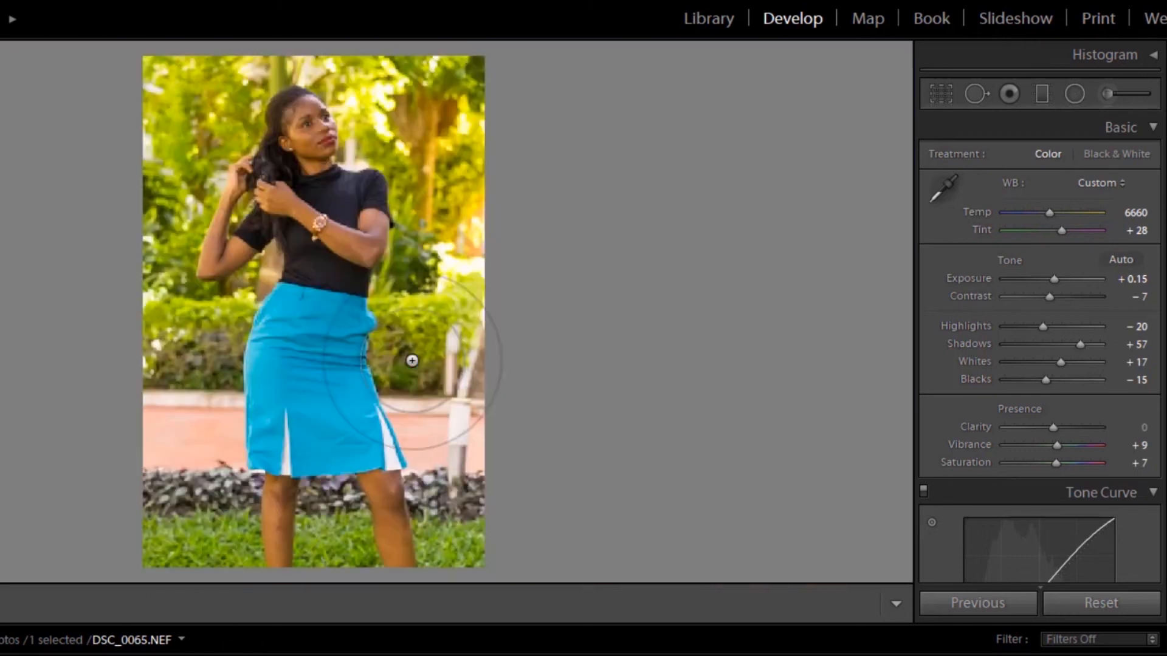
right_click(326, 276)
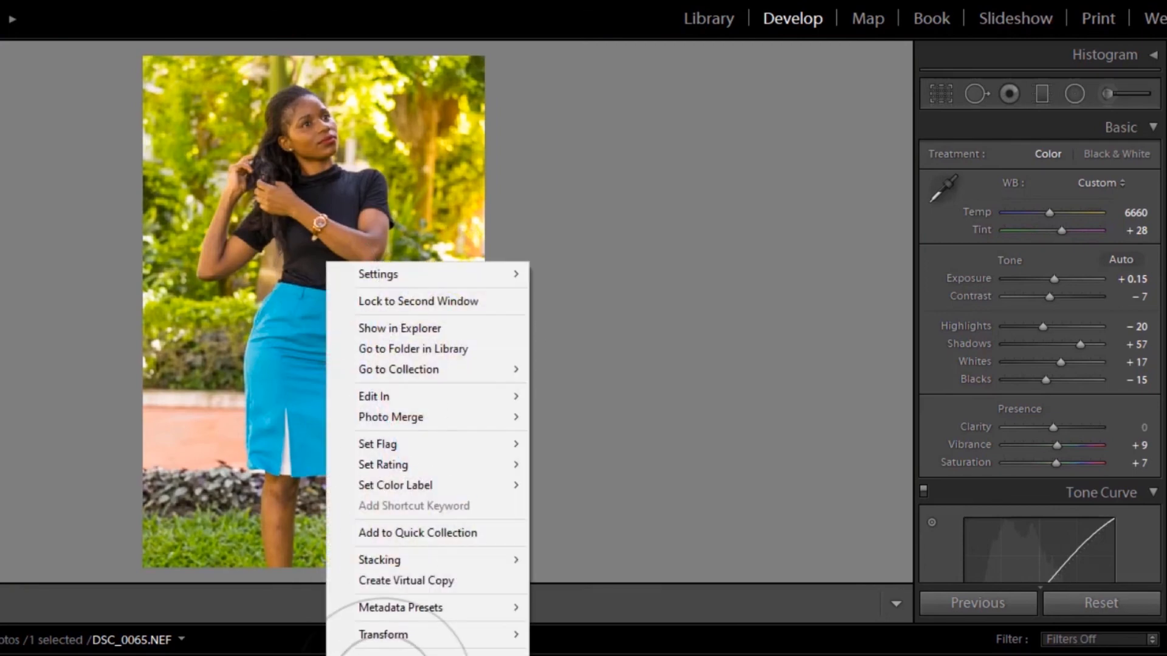
mouse_move(425, 651)
left_click(555, 551)
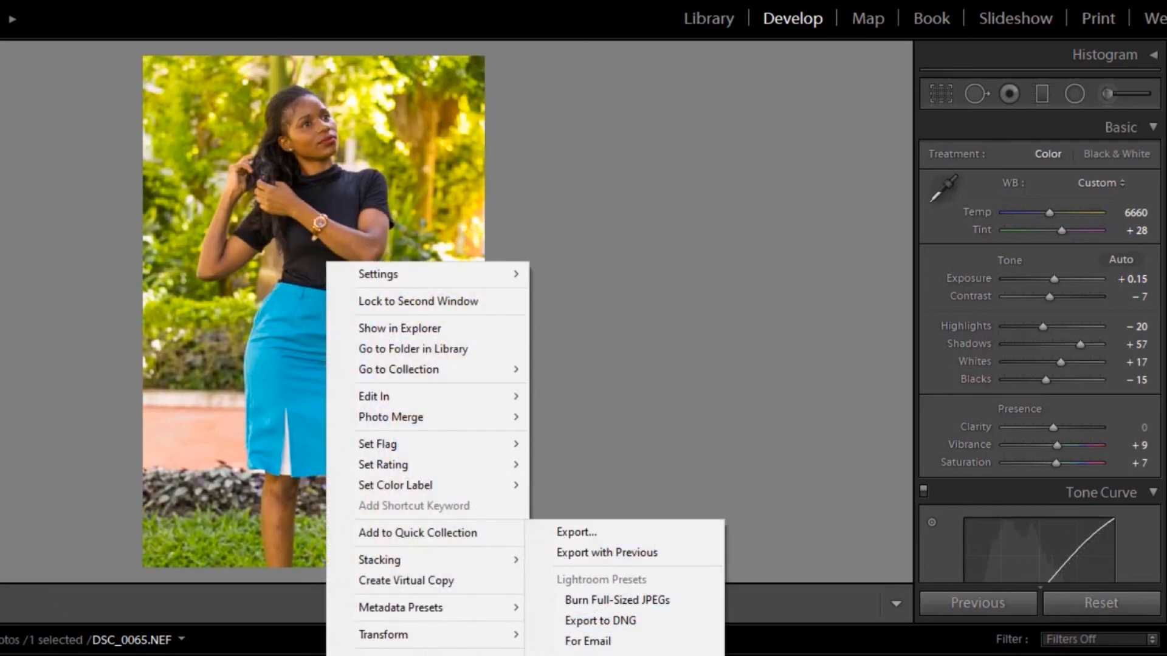
Examine the export folder, subfolder, file naming and Image Format options, keeping JPEG as the format.
left_click(685, 122)
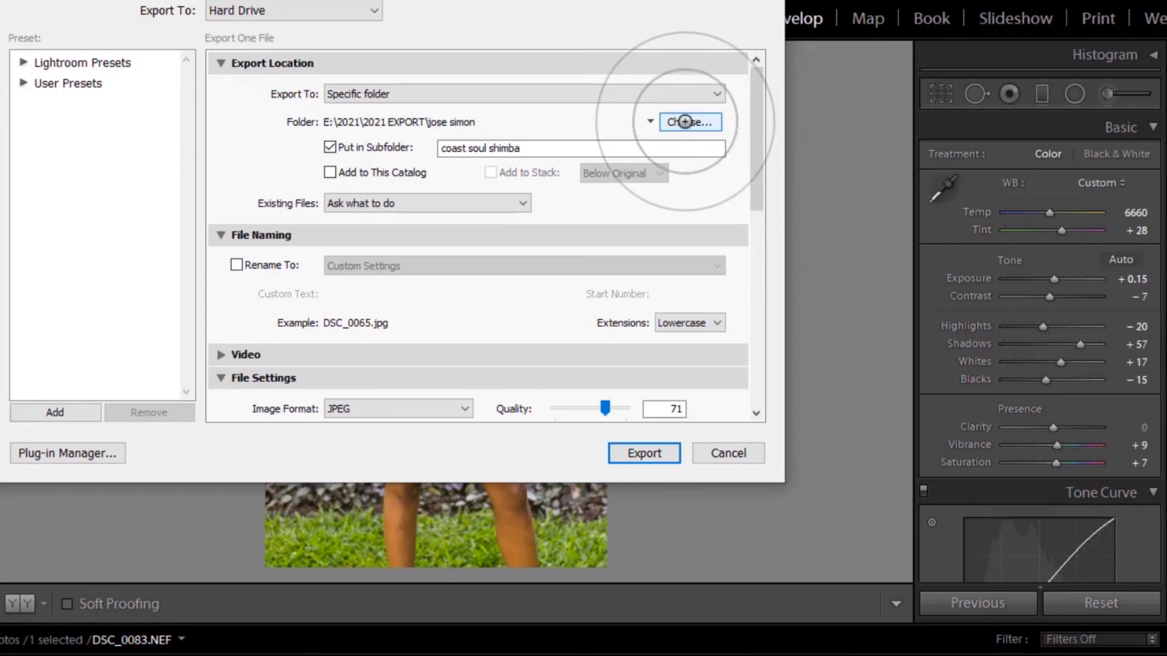
left_click(543, 142)
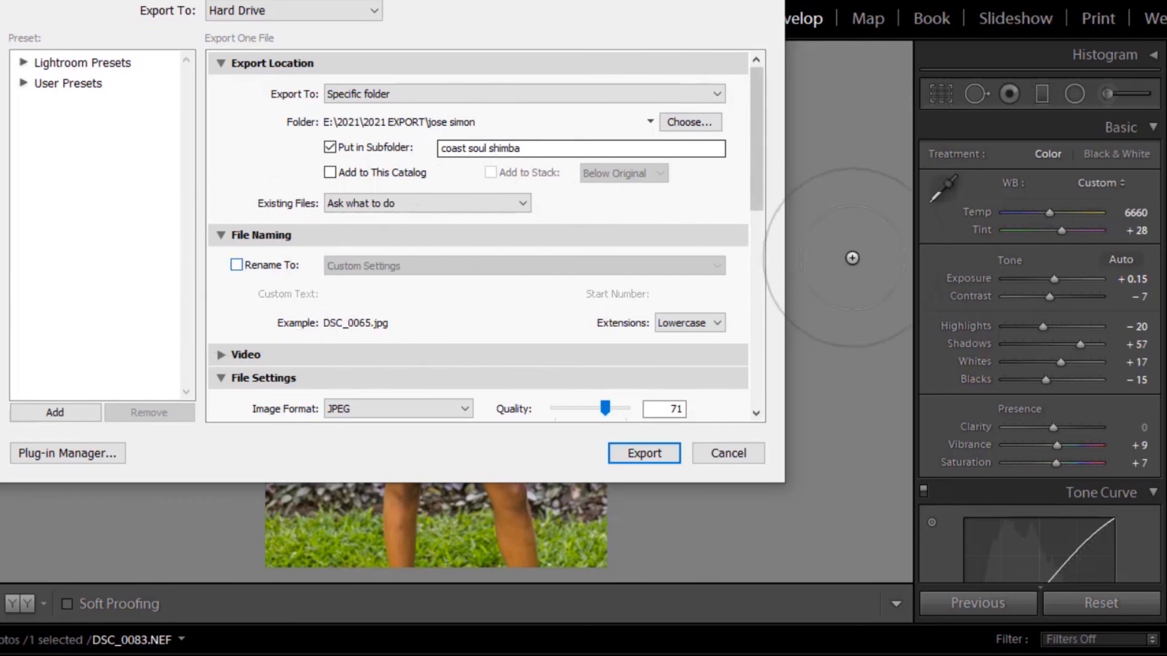
left_click_drag(752, 162, 755, 248)
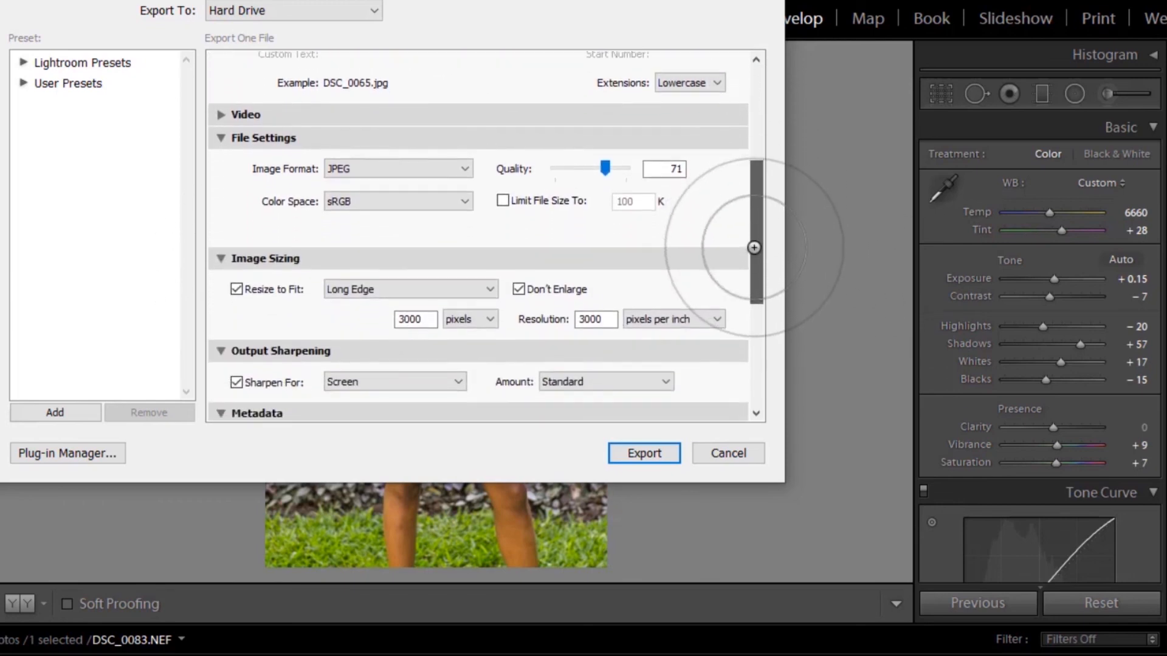
left_click(463, 169)
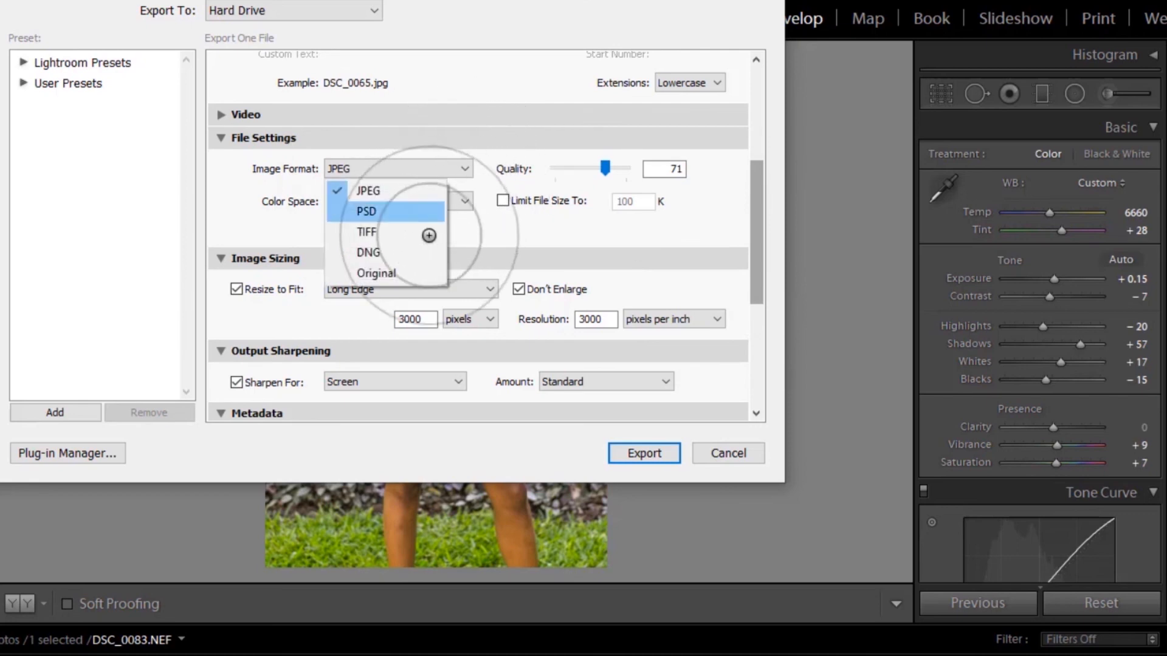
left_click(231, 181)
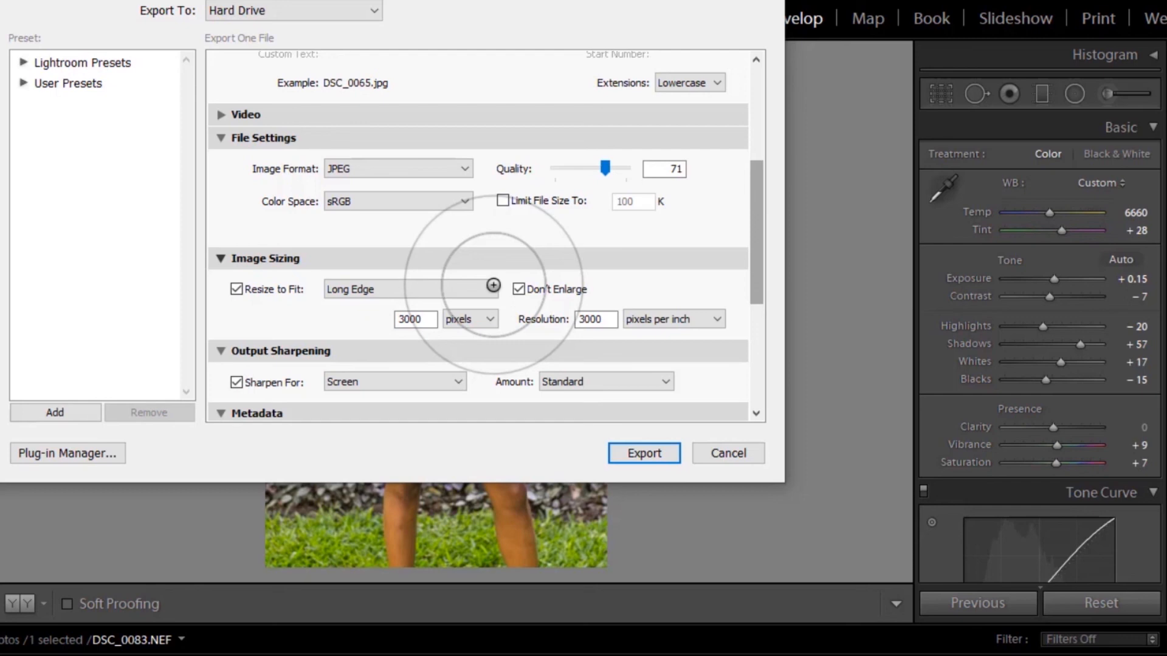
Keep Resize to Fit enabled in the export's image sizing, and choose Long Edge as the resize method.
left_click(493, 285)
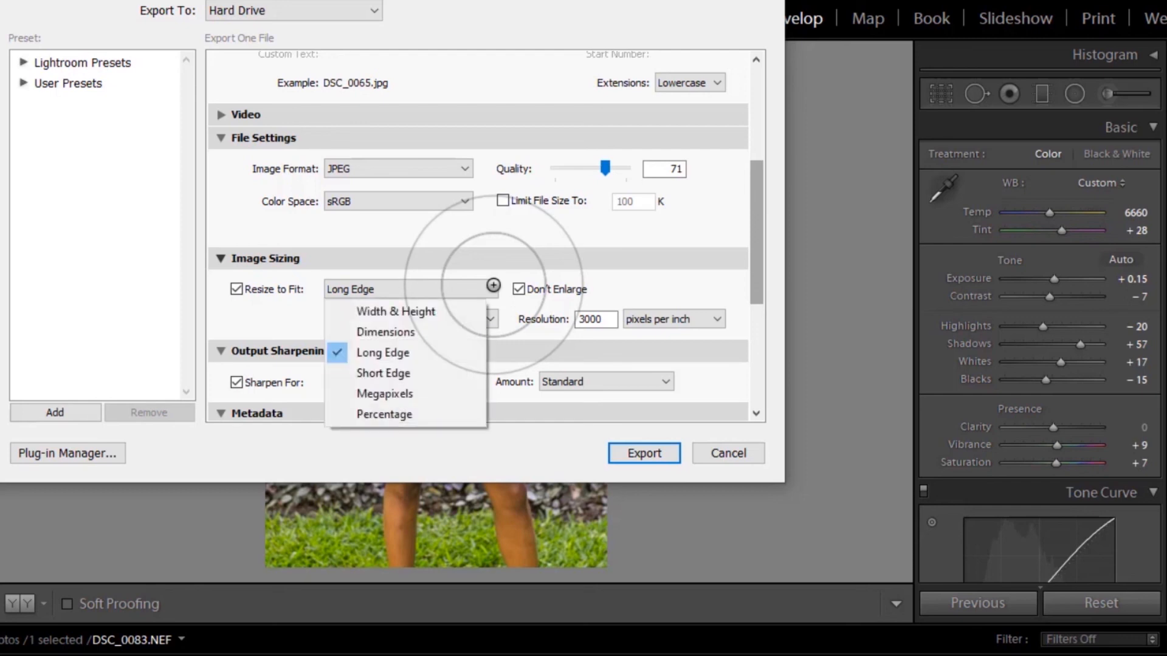
left_click(243, 303)
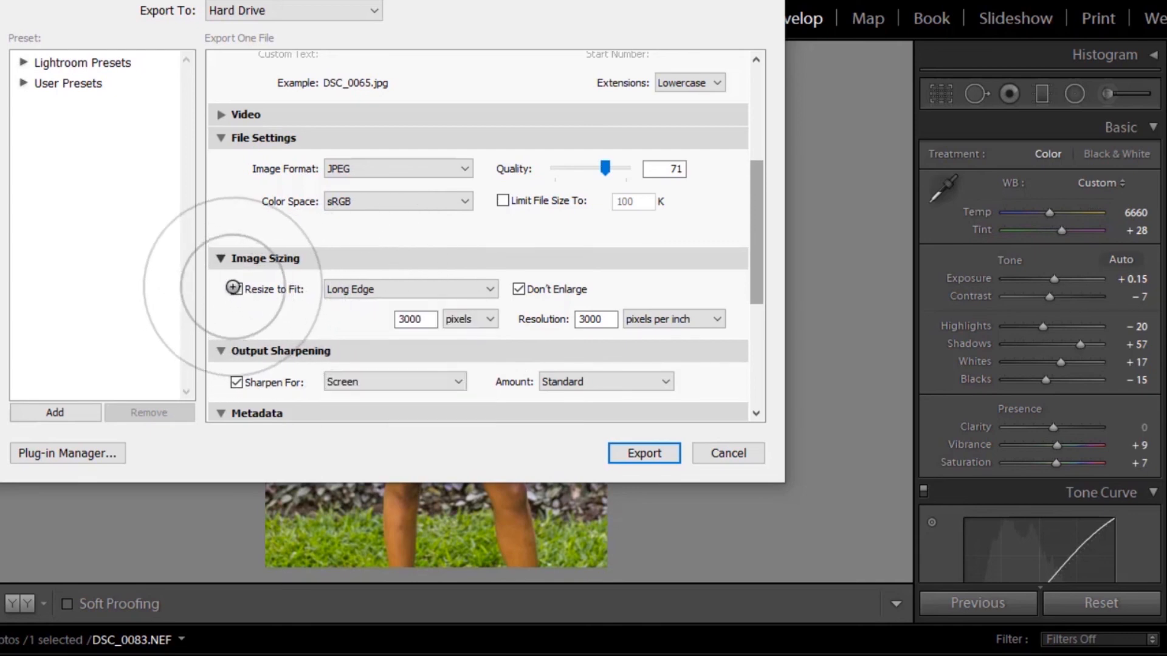
left_click(235, 288)
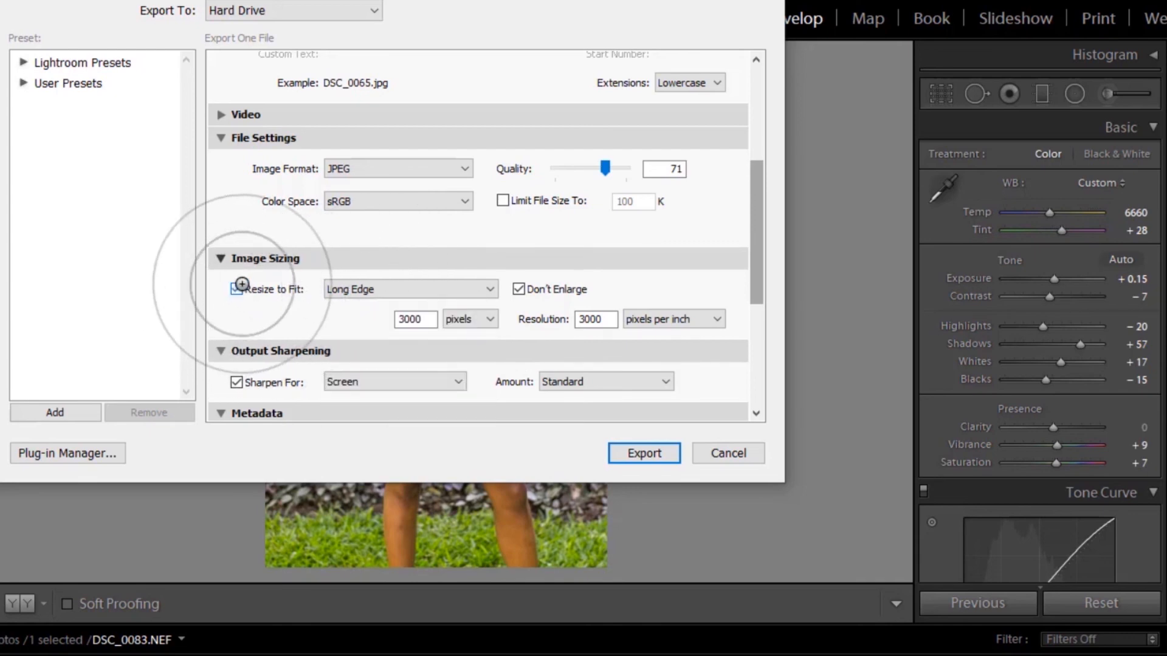
left_click(438, 288)
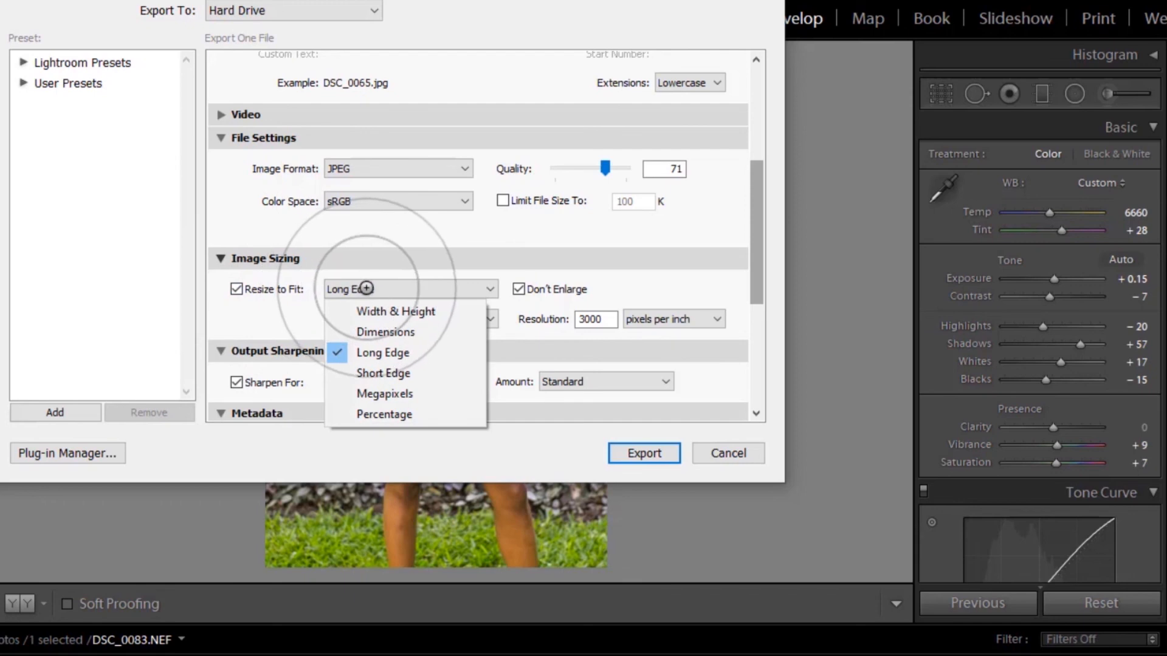
left_click(384, 352)
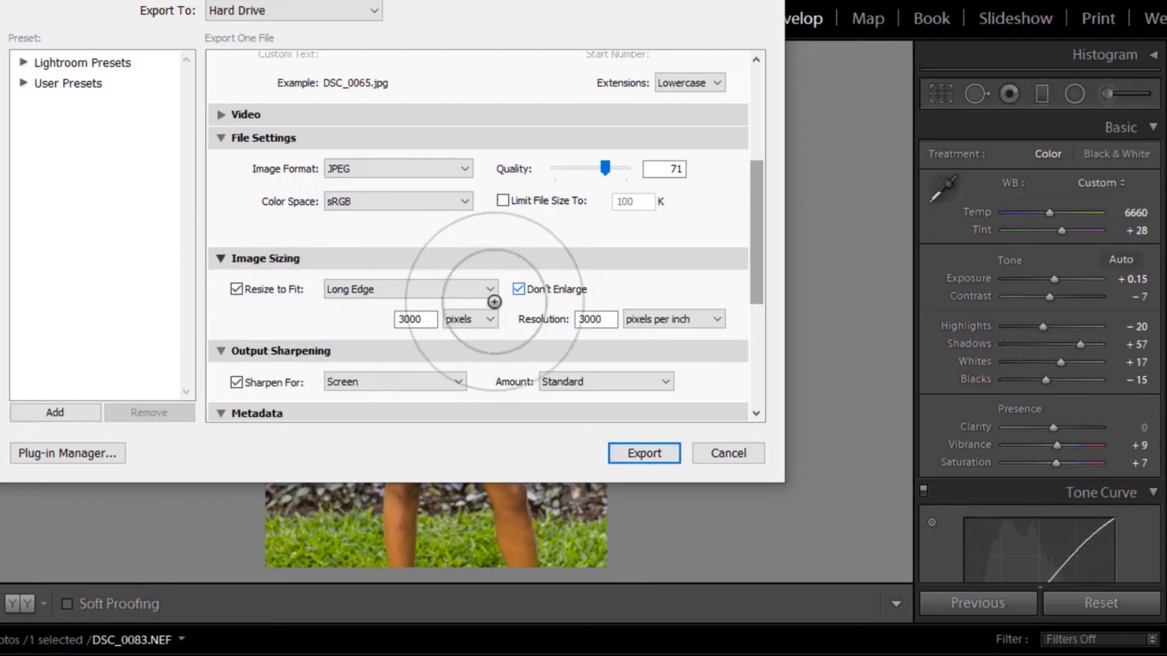
Check the 3000-pixel long-edge size and its unit choices, keeping pixels, and collapse the Output Sharpening settings.
left_click(423, 320)
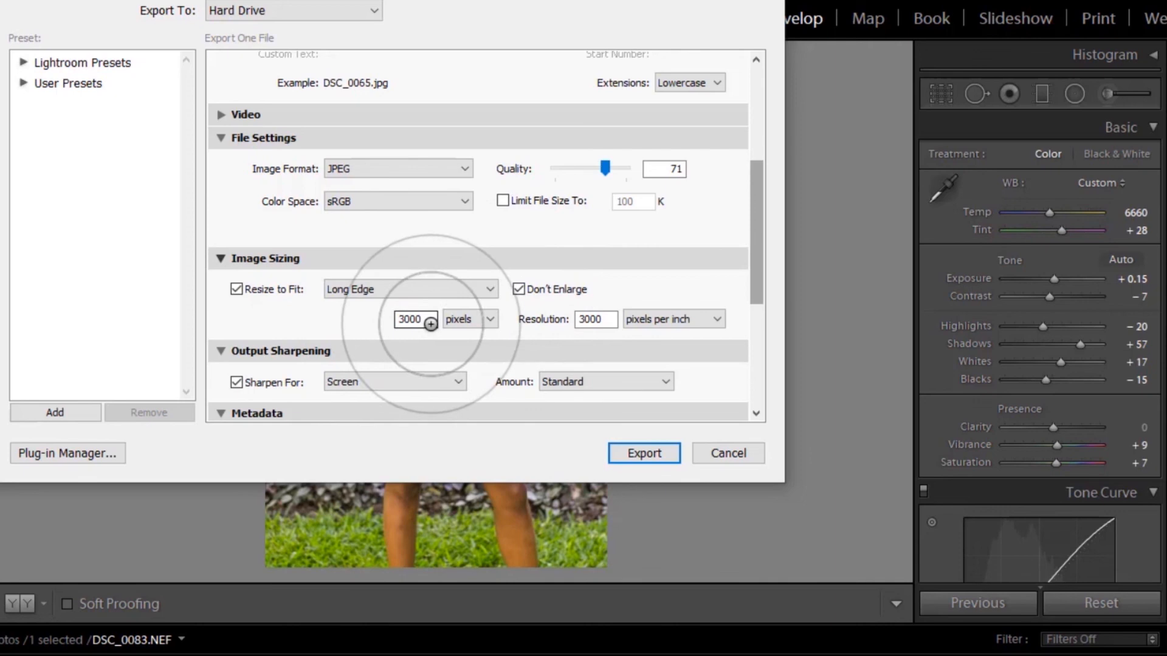
left_click(485, 316)
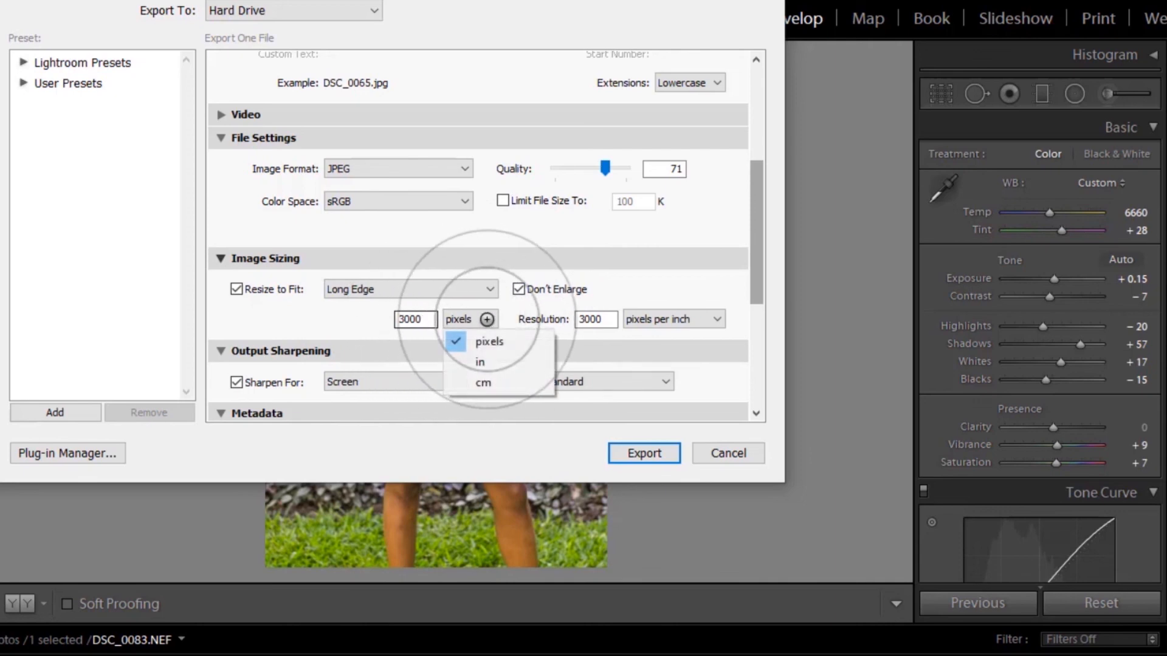
left_click(534, 338)
left_click(535, 350)
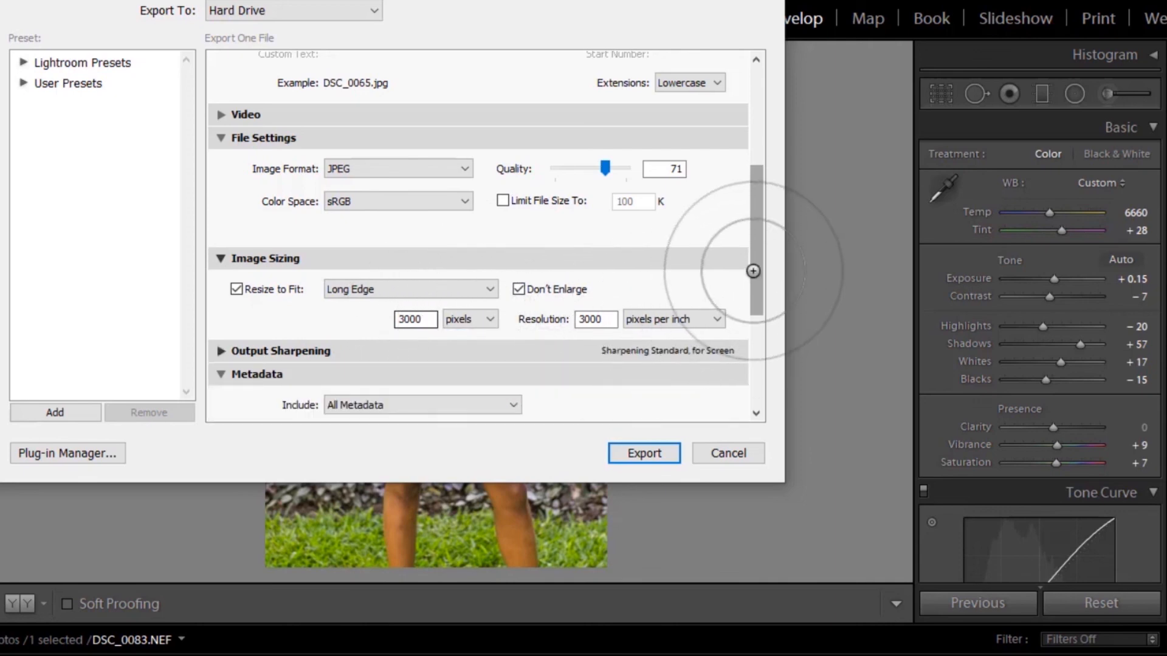
Try the watermark option in the export settings, leave it disabled, and export the photo.
left_click_drag(753, 271, 753, 365)
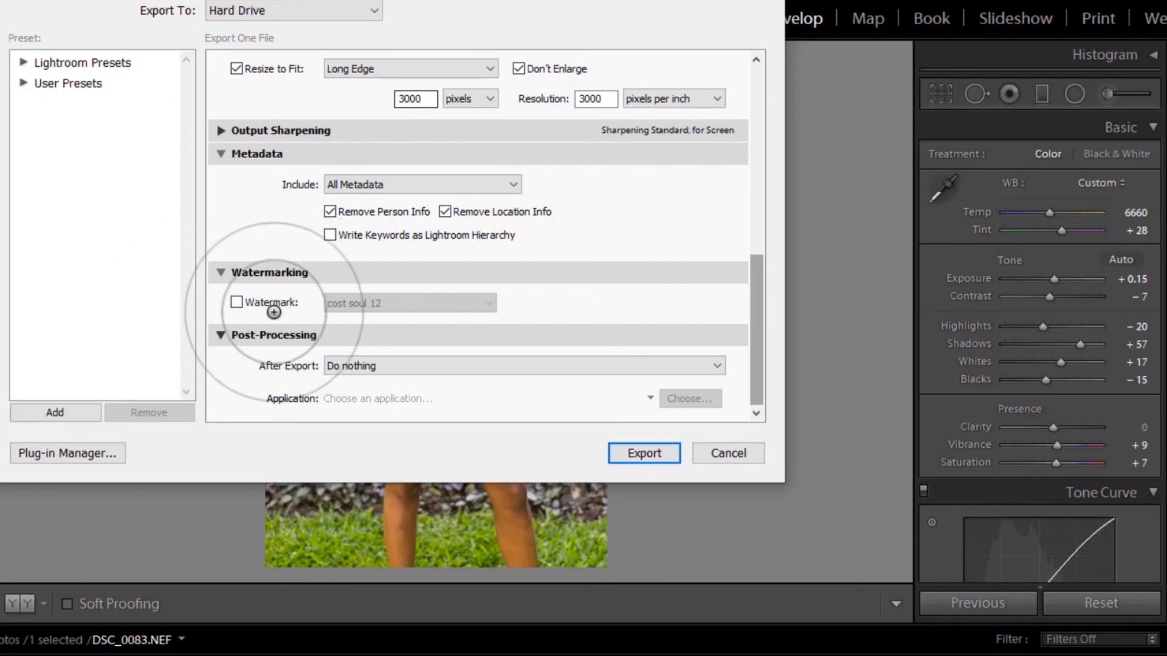
left_click(237, 303)
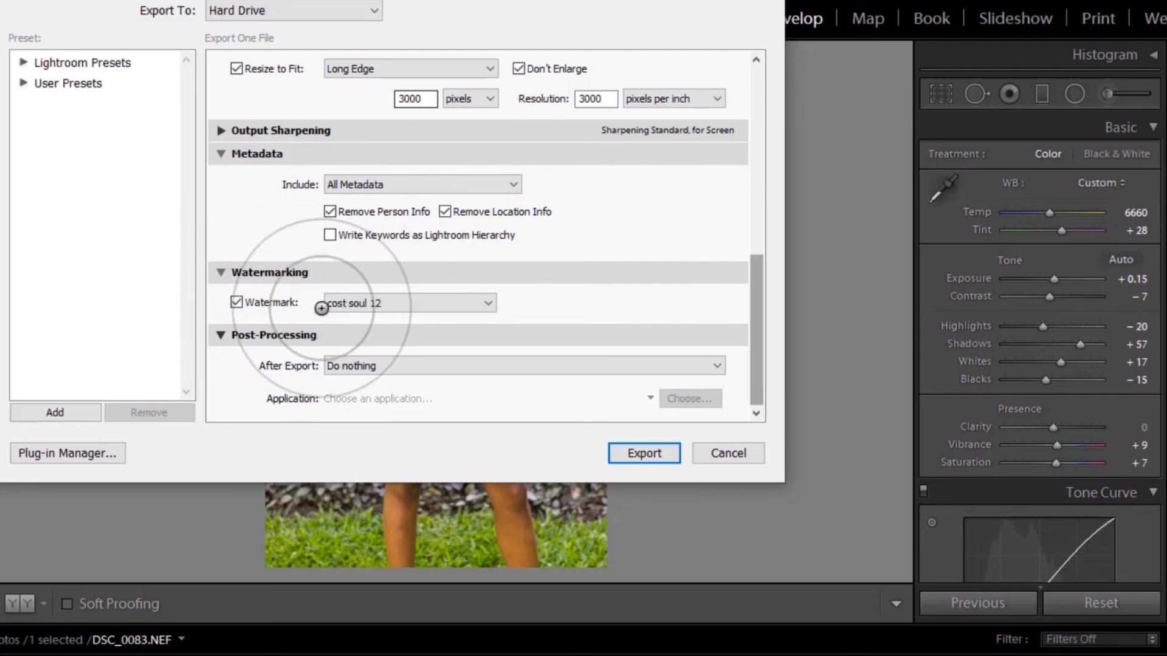
left_click(237, 303)
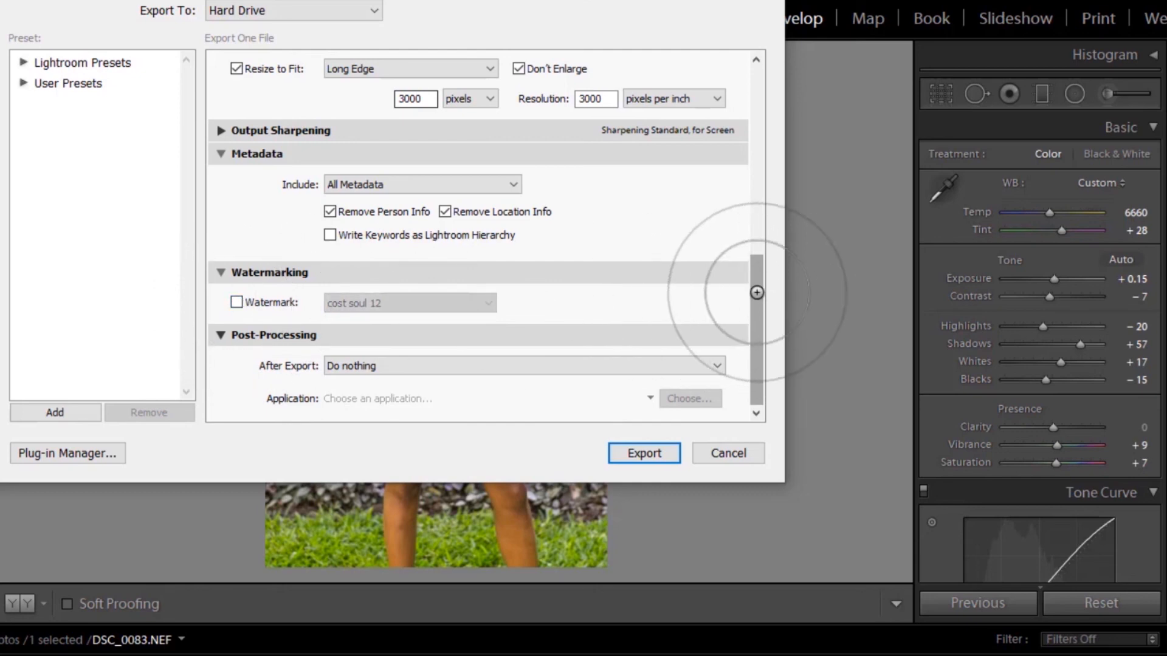
left_click(646, 451)
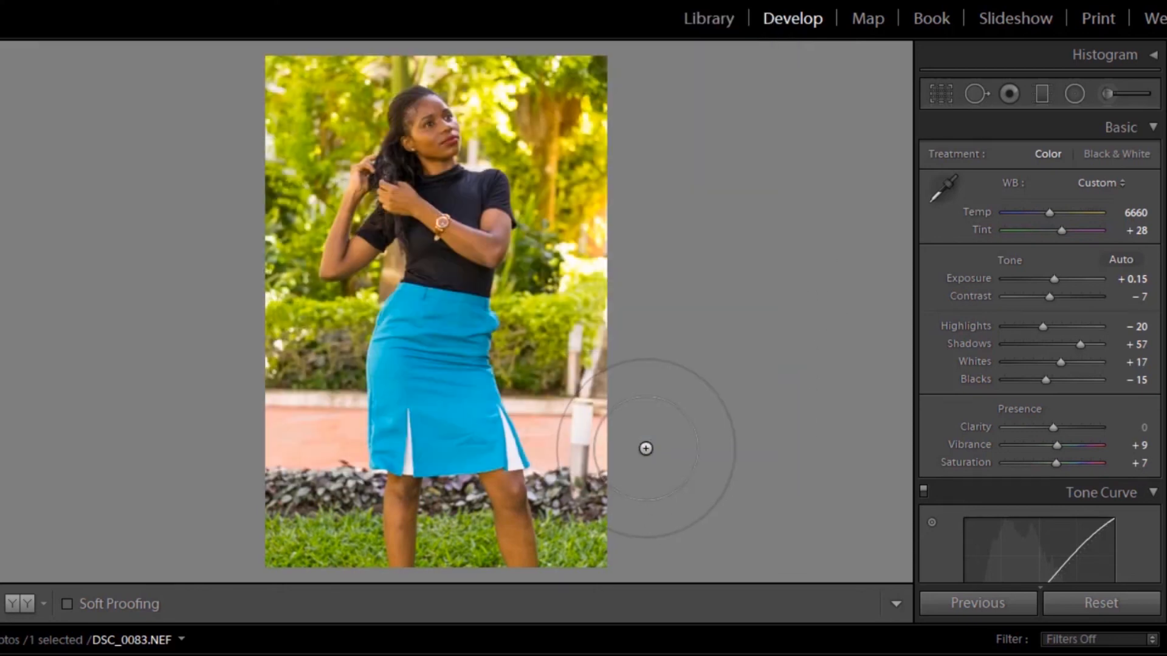